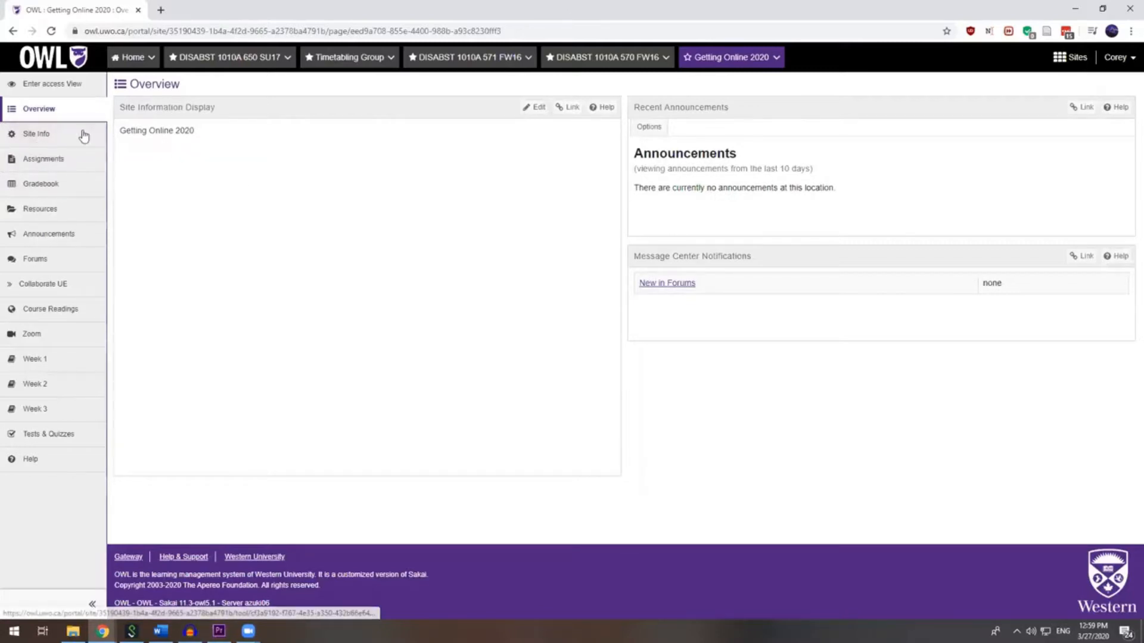
- From Site Info's Manage Groups, start a new group titled 'Accommodated group'
{"action": "left_click", "coordinate": [41, 135]}
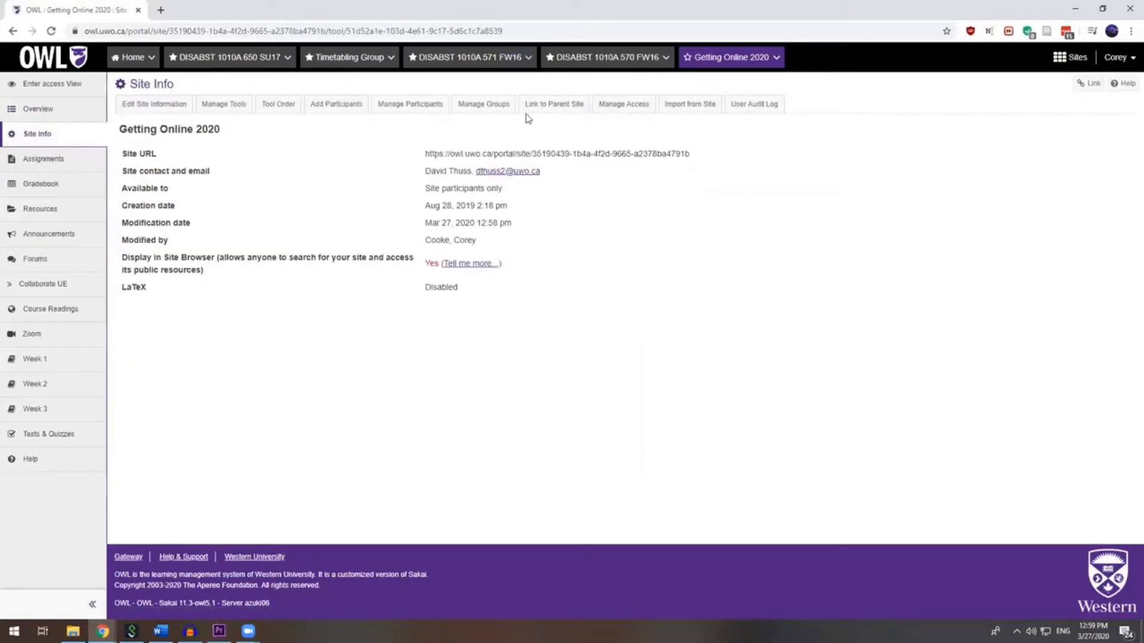
{"action": "left_click", "coordinate": [485, 106]}
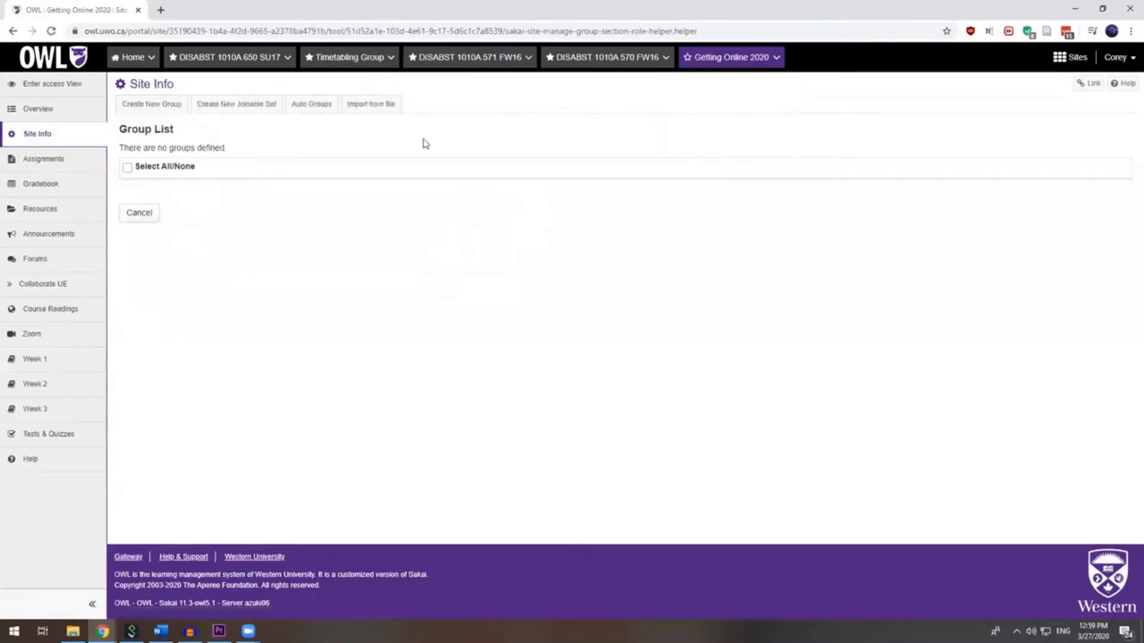
{"action": "left_click", "coordinate": [161, 112]}
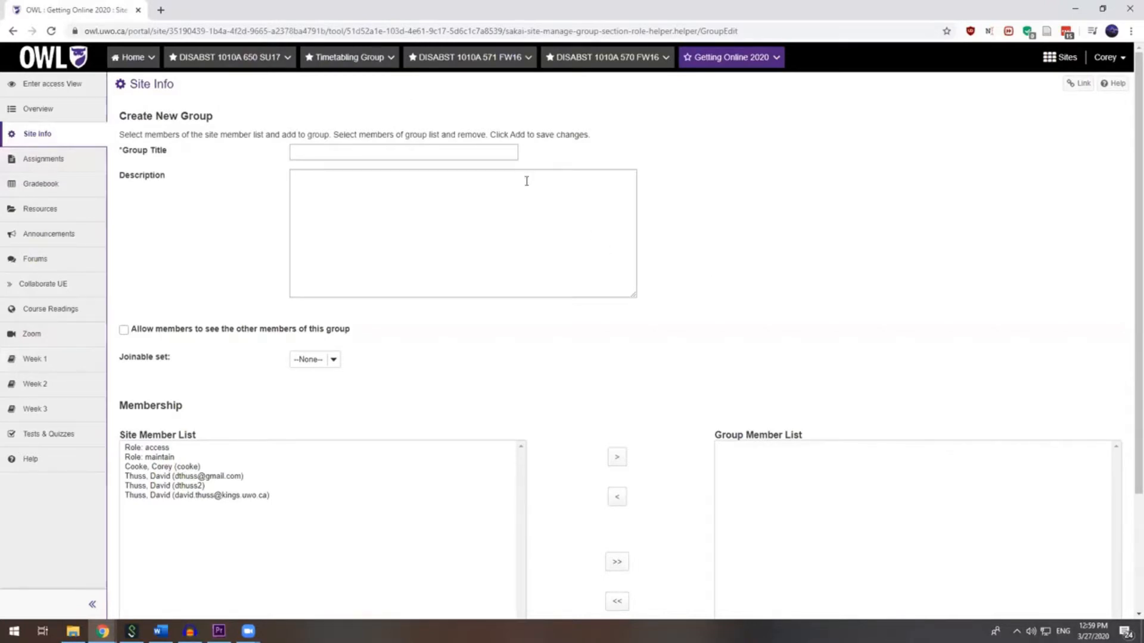
{"action": "left_click", "coordinate": [504, 152]}
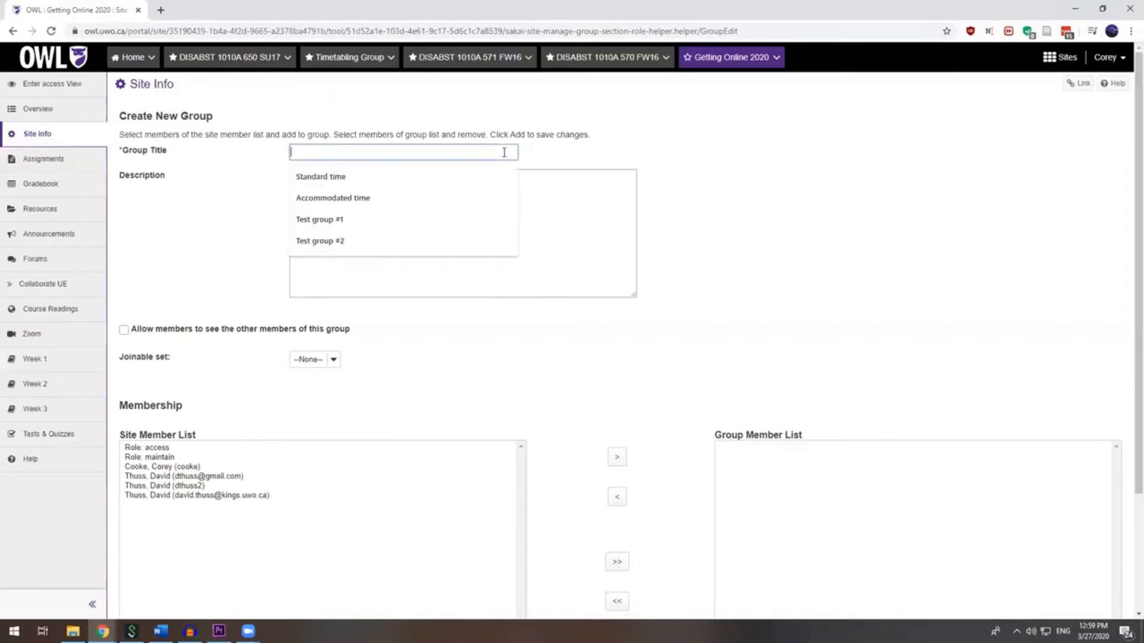
{"action": "type", "text": "Acoommo"}
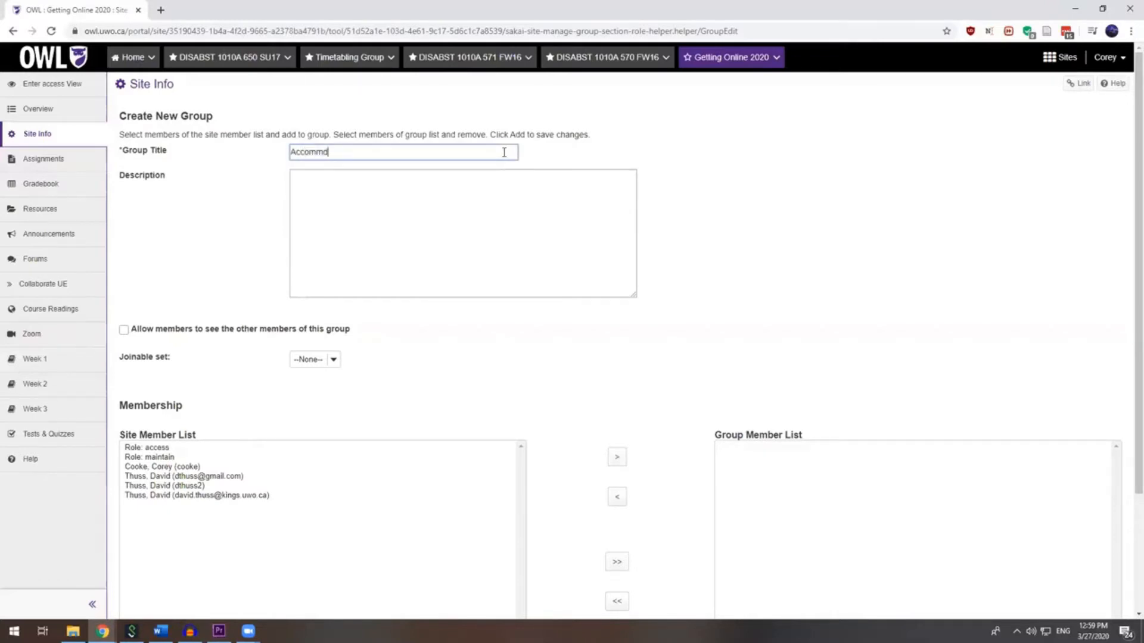
{"action": "key", "text": "BackSpace"}
{"action": "type", "text": "odated "}
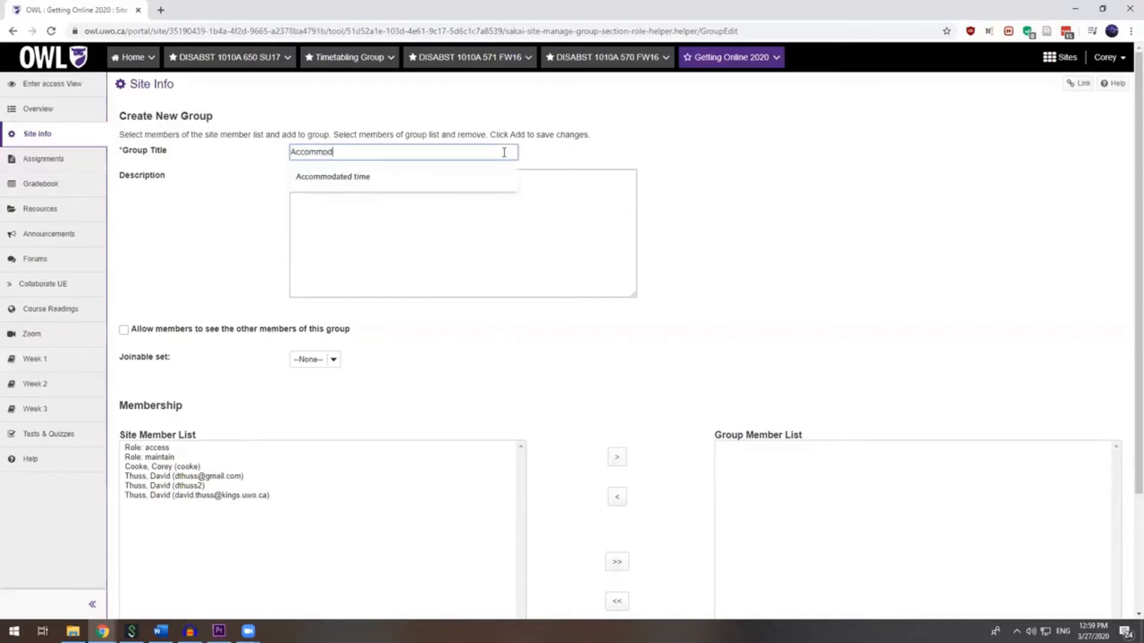
{"action": "type", "text": "group"}
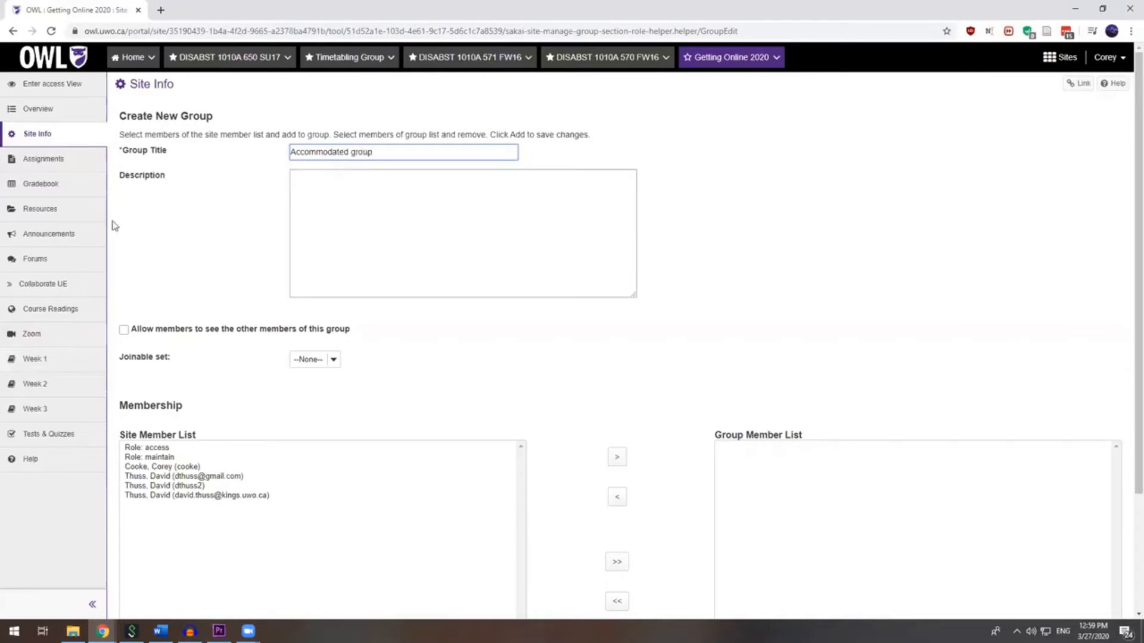
{"action": "left_click", "coordinate": [155, 235]}
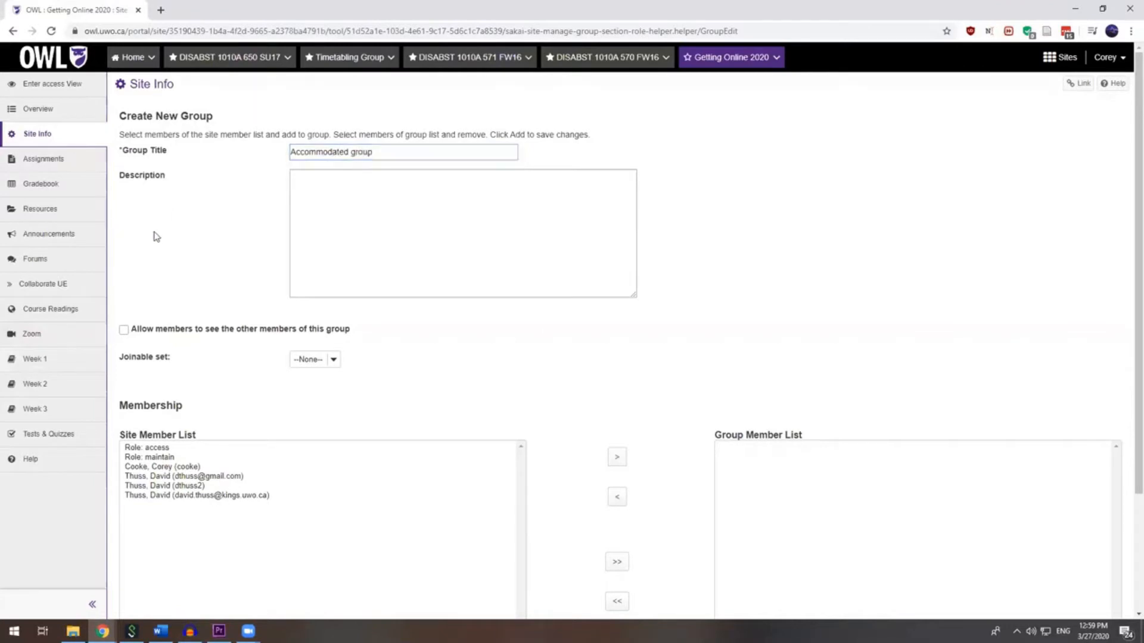
- Add two site members to the Accommodated group and save it
{"action": "scroll", "coordinate": [178, 233], "scroll_direction": "down", "scroll_amount": 1}
{"action": "scroll", "coordinate": [178, 234], "scroll_direction": "down", "scroll_amount": 1}
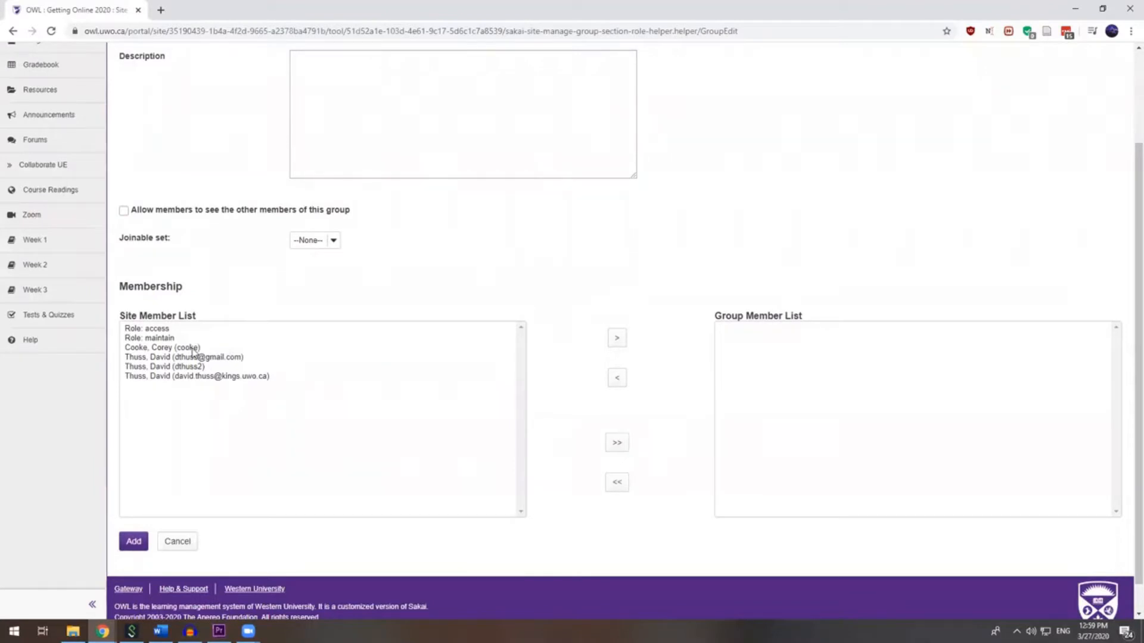
{"action": "left_click_drag", "start_coordinate": [193, 351], "coordinate": [207, 361]}
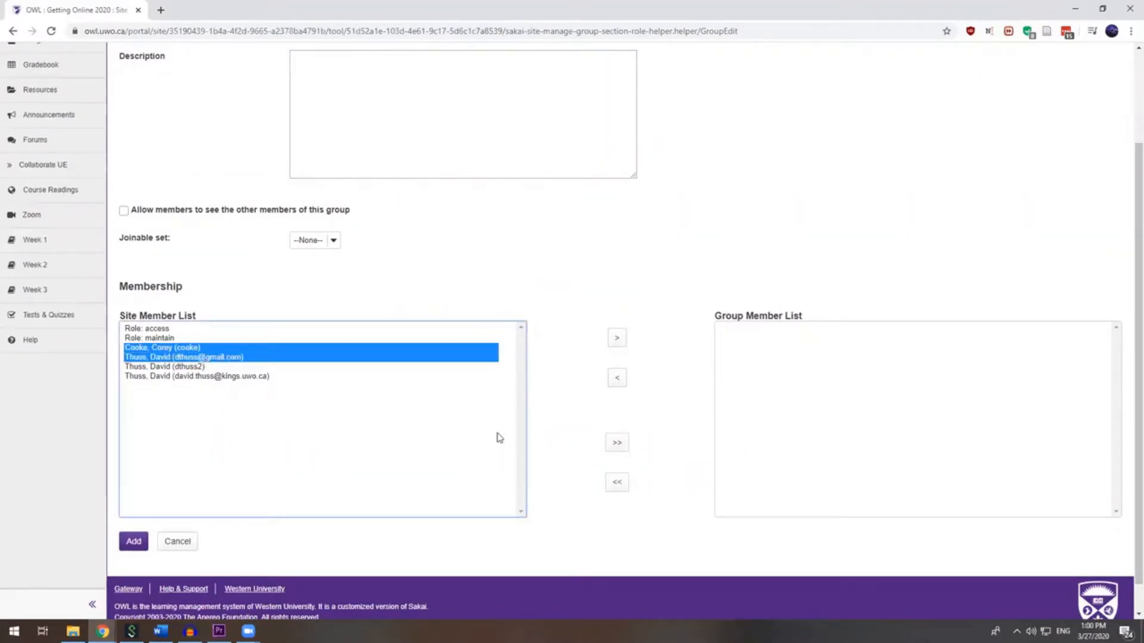
{"action": "left_click", "coordinate": [613, 344]}
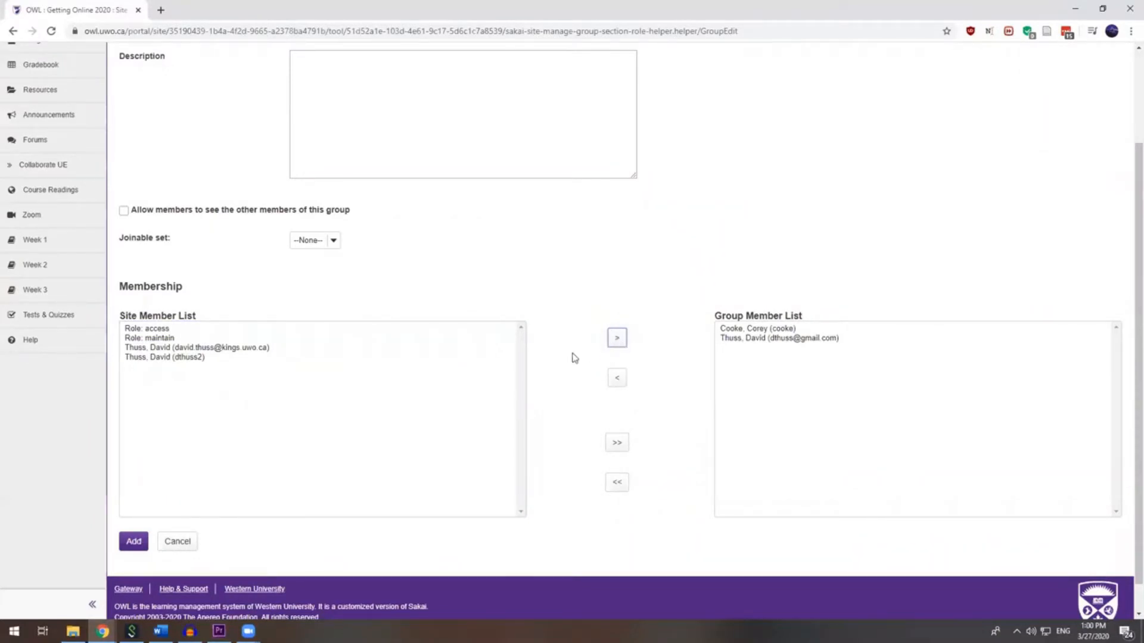
{"action": "left_click", "coordinate": [132, 542]}
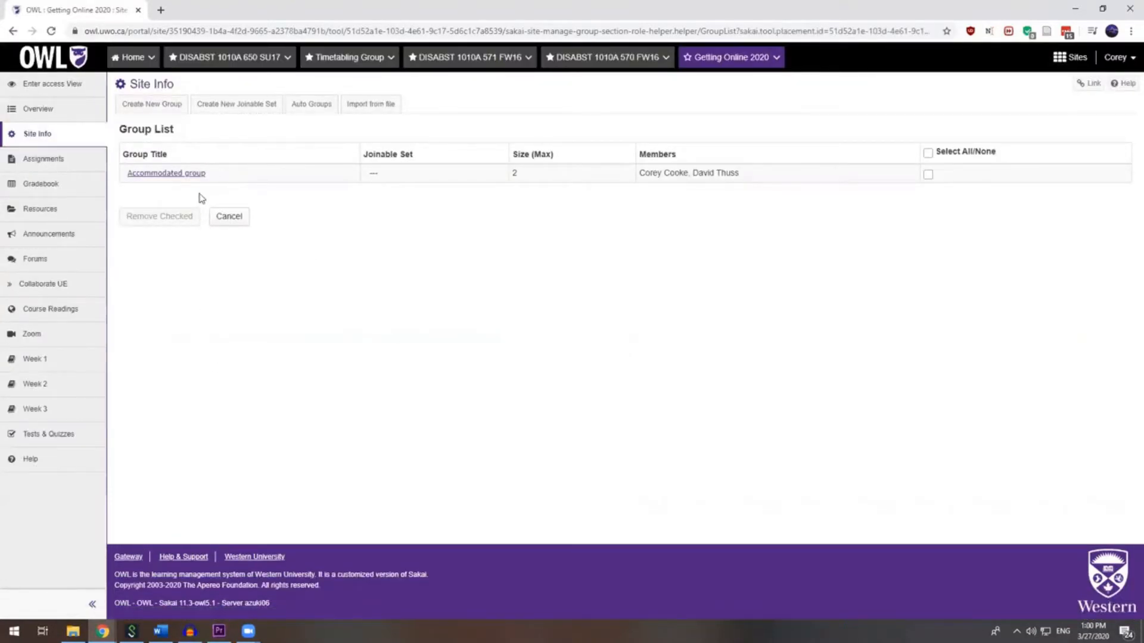
- Start a second new group titled 'Standard group'
{"action": "left_click", "coordinate": [159, 106]}
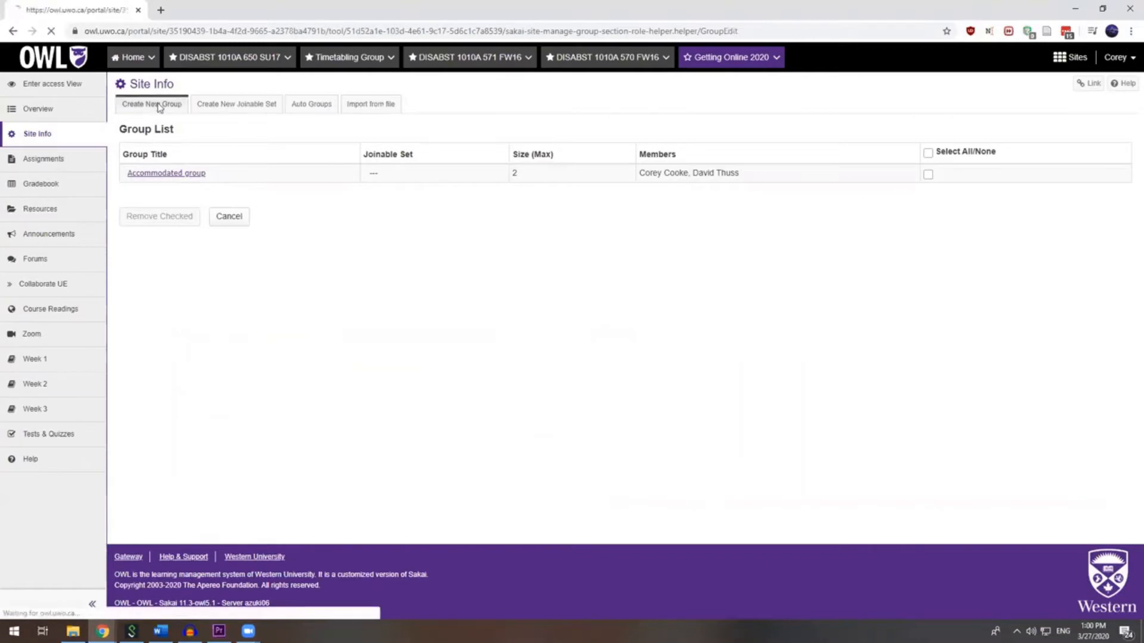
{"action": "left_click", "coordinate": [326, 152]}
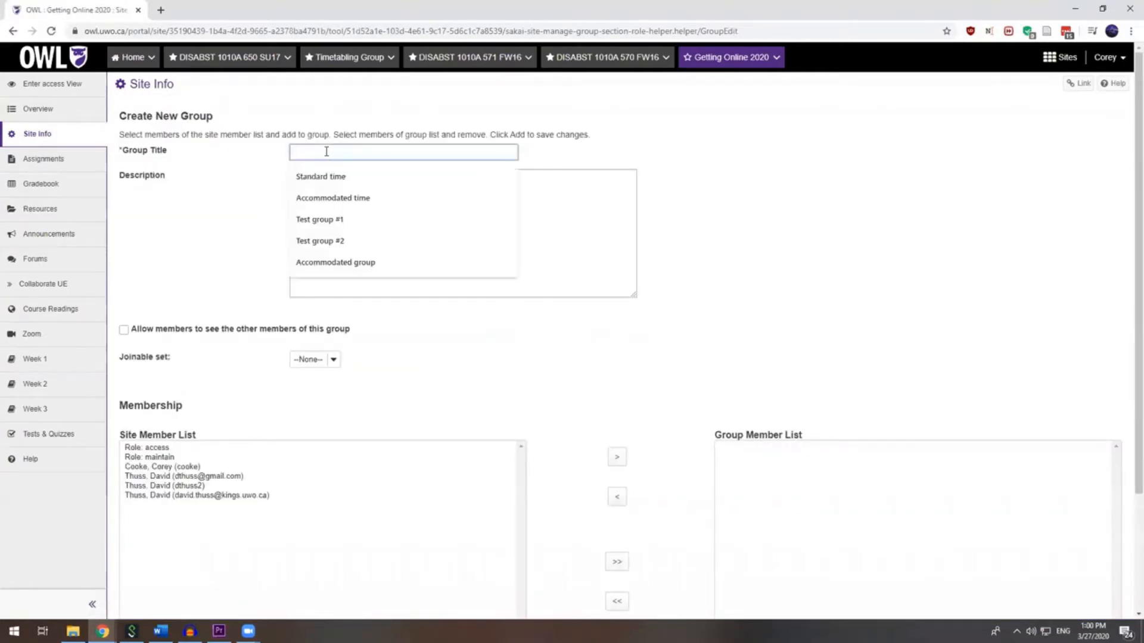
{"action": "type", "text": "Standard group"}
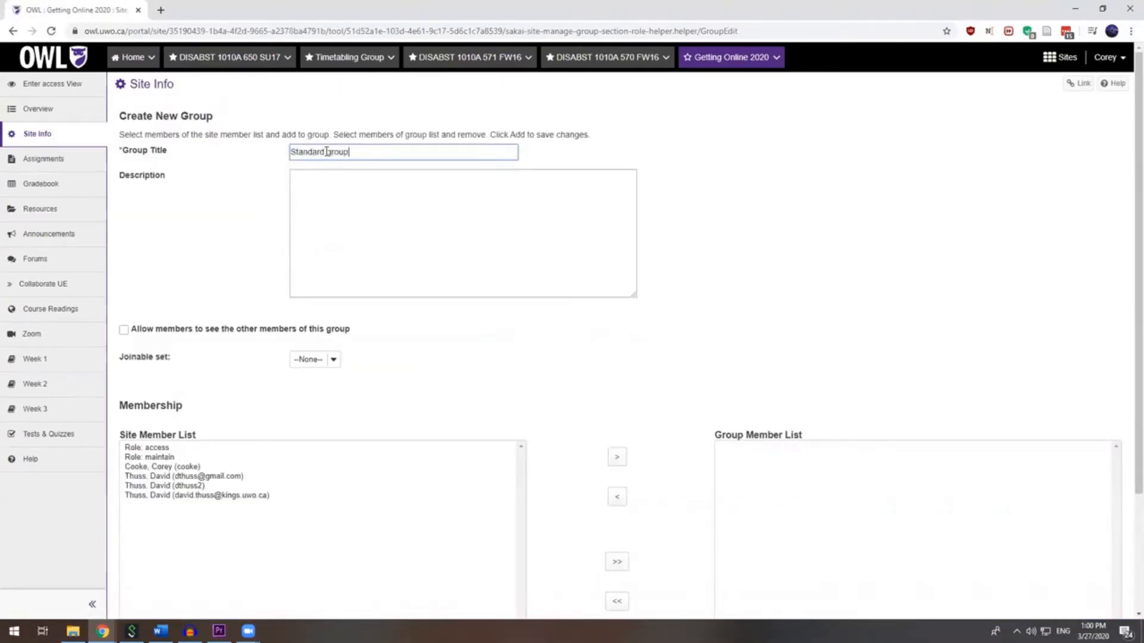
{"action": "left_click", "coordinate": [226, 234]}
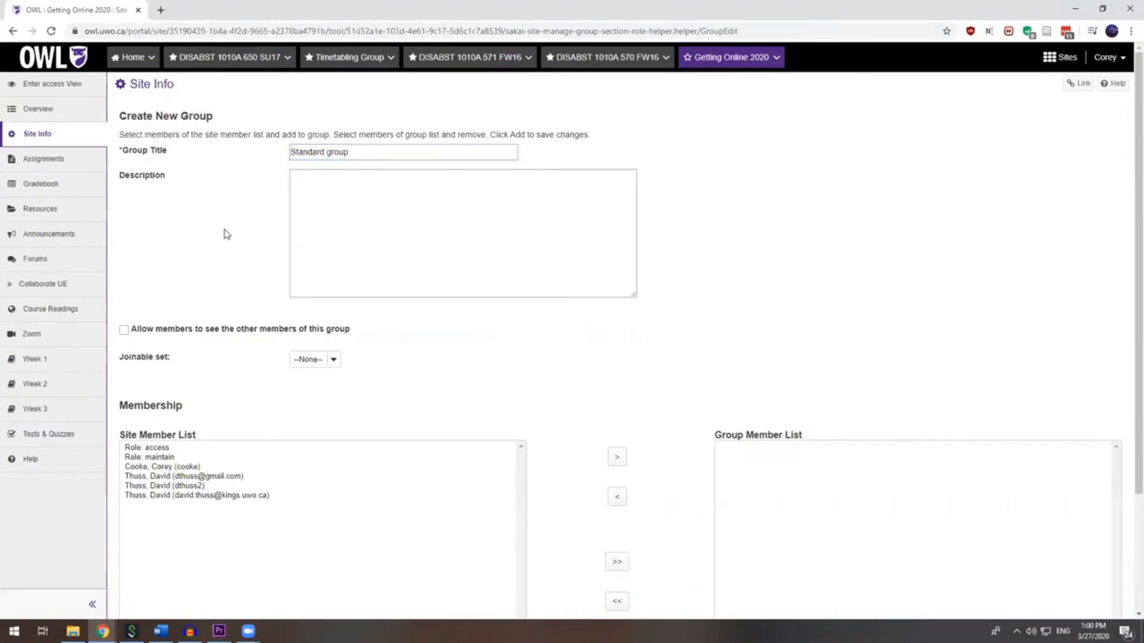
- Add two other members to the Standard group, save it, and go to Tests & Quizzes
{"action": "scroll", "coordinate": [186, 227], "scroll_direction": "down", "scroll_amount": 2}
{"action": "left_click", "coordinate": [193, 367]}
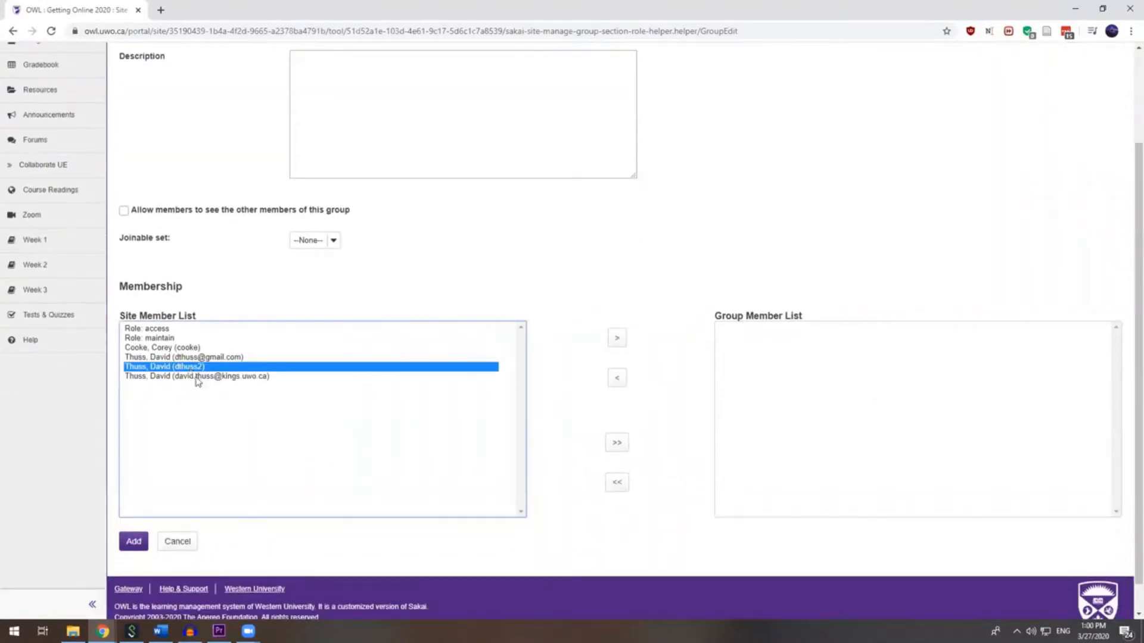
{"action": "left_click", "coordinate": [198, 377], "text": "ctrl"}
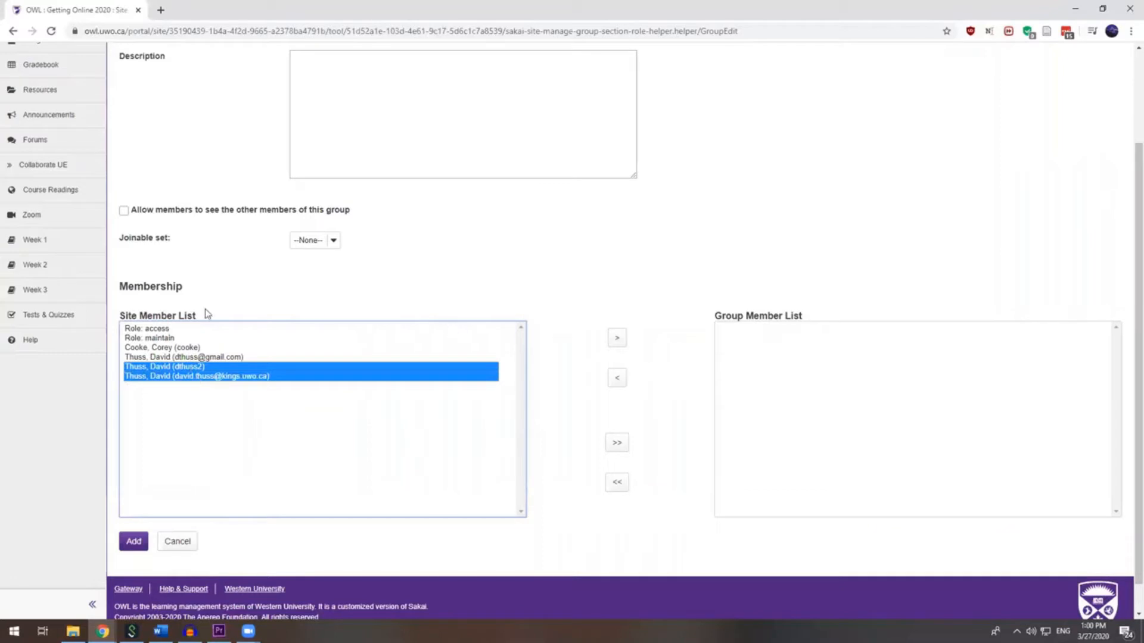
{"action": "left_click", "coordinate": [616, 339]}
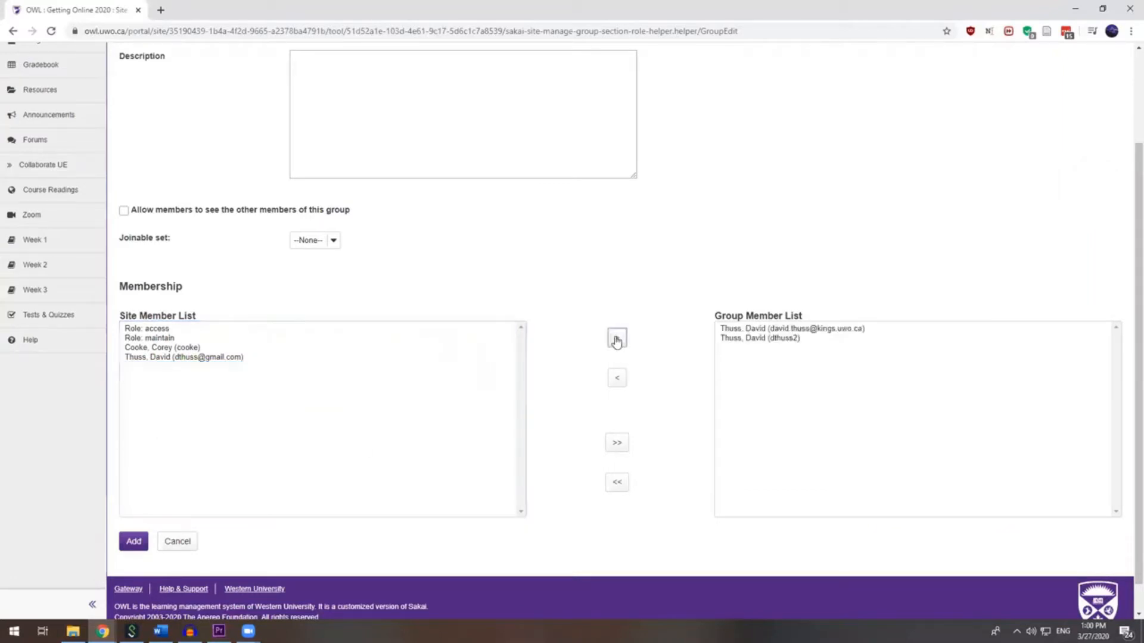
{"action": "left_click", "coordinate": [136, 544]}
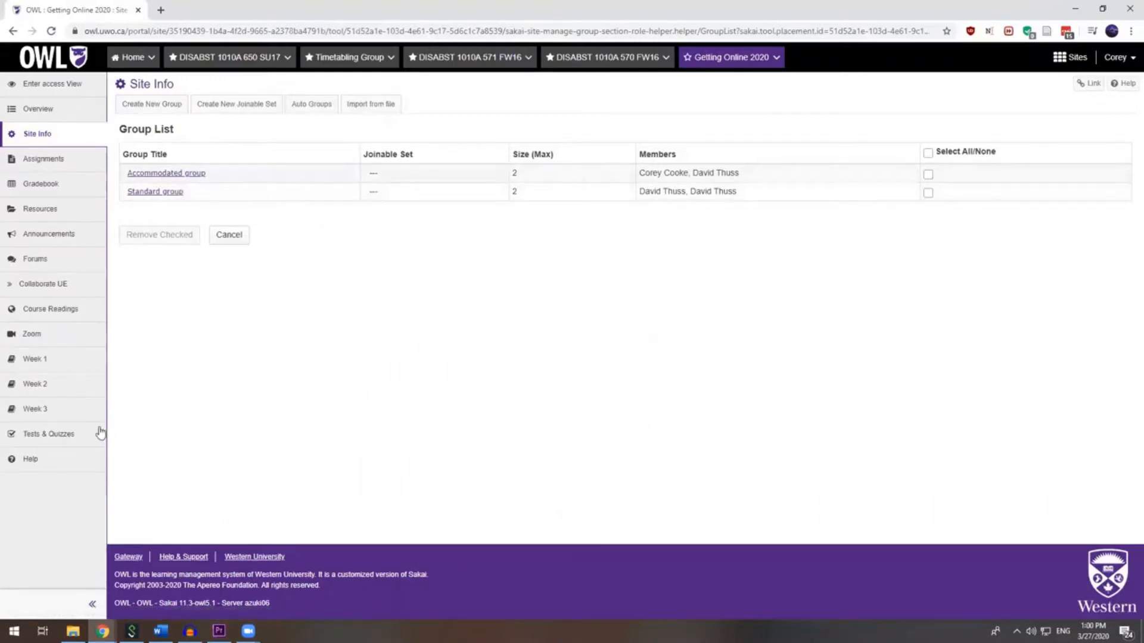
{"action": "left_click", "coordinate": [55, 434]}
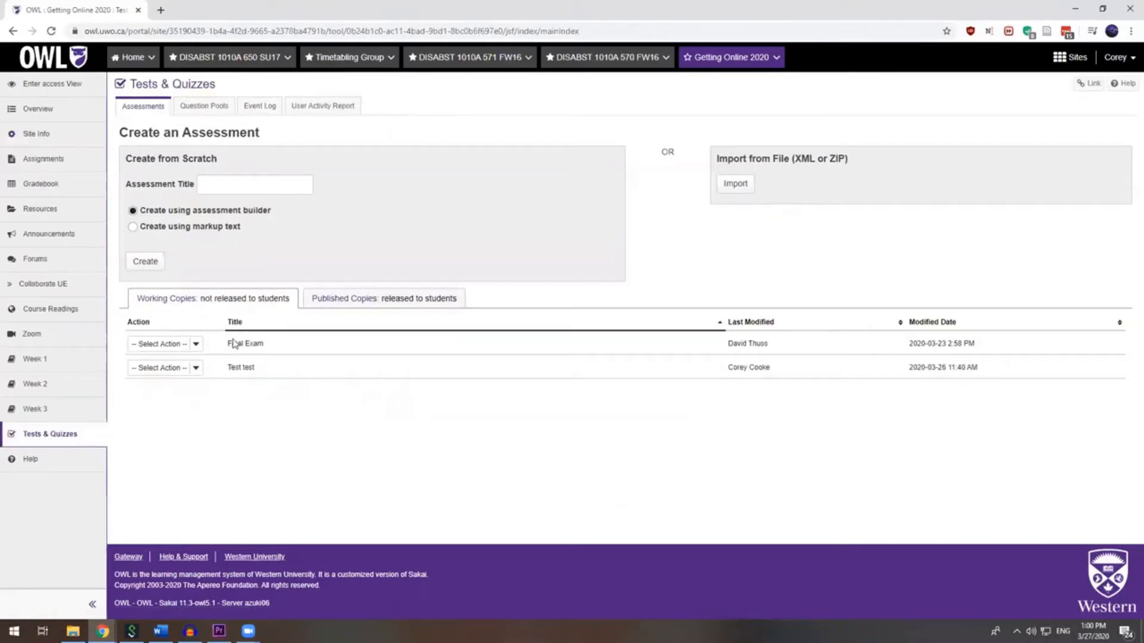
- Duplicate the Final Exam from its action menu, confirming the copy
{"action": "left_click", "coordinate": [196, 345]}
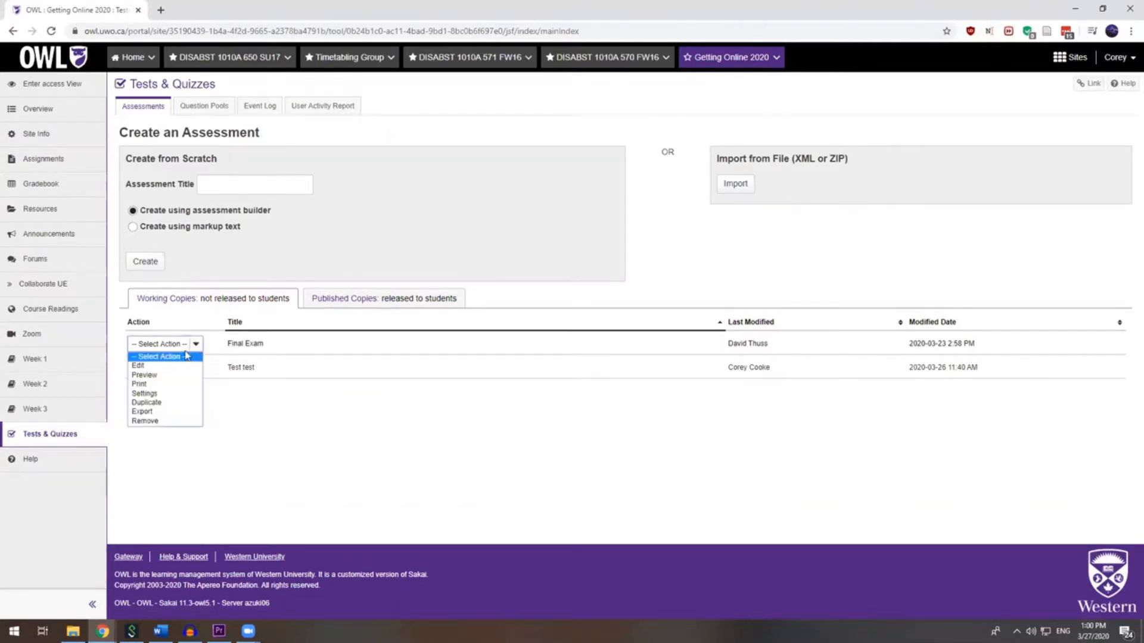
{"action": "left_click", "coordinate": [164, 403]}
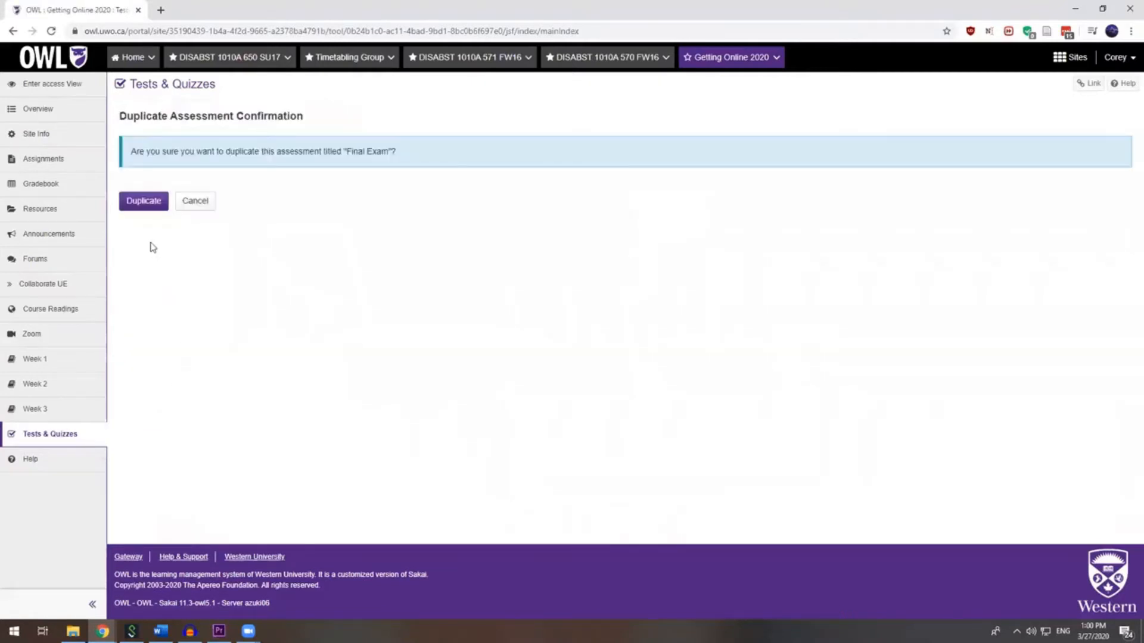
{"action": "left_click", "coordinate": [144, 204]}
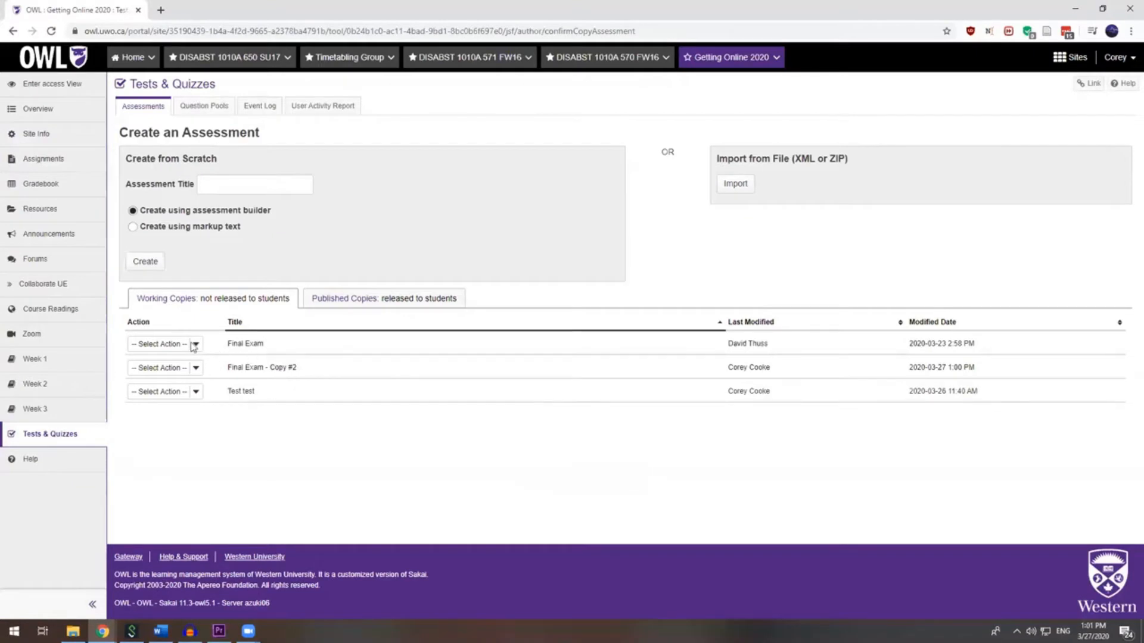
- In Final Exam - Copy #2's settings, release it only to the Accommodated group
{"action": "left_click", "coordinate": [198, 369]}
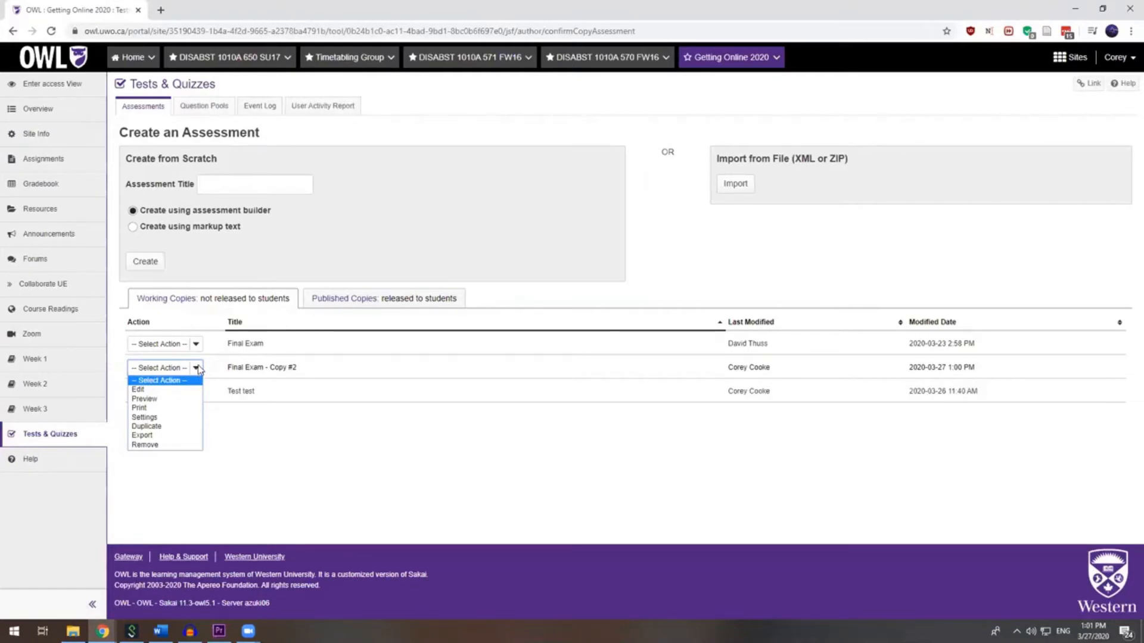
{"action": "left_click", "coordinate": [197, 369]}
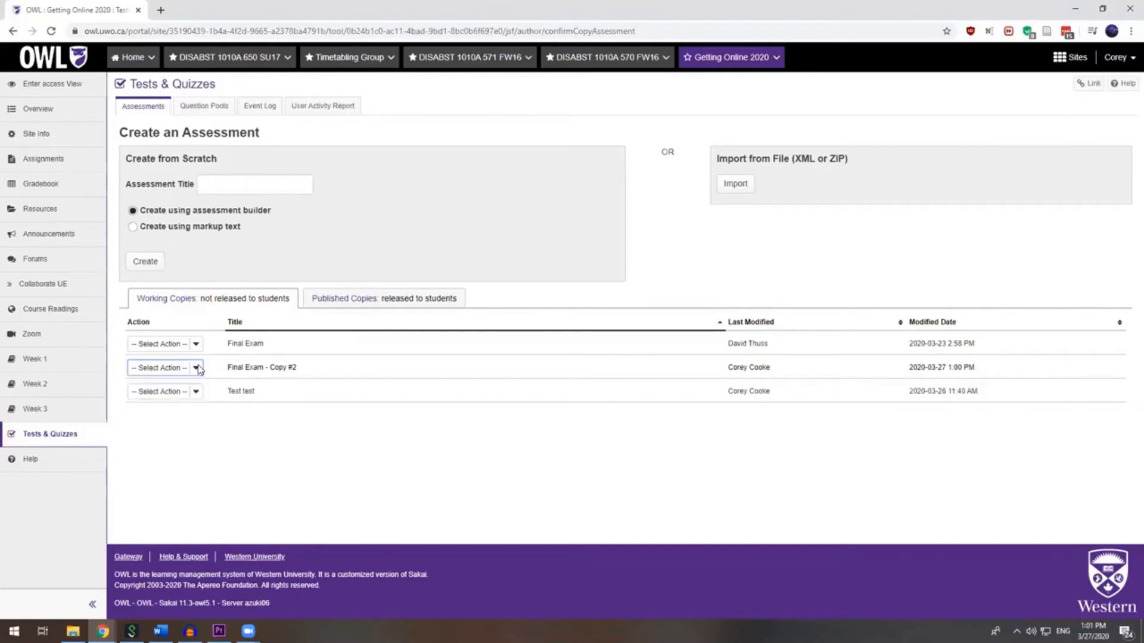
{"action": "left_click", "coordinate": [197, 369]}
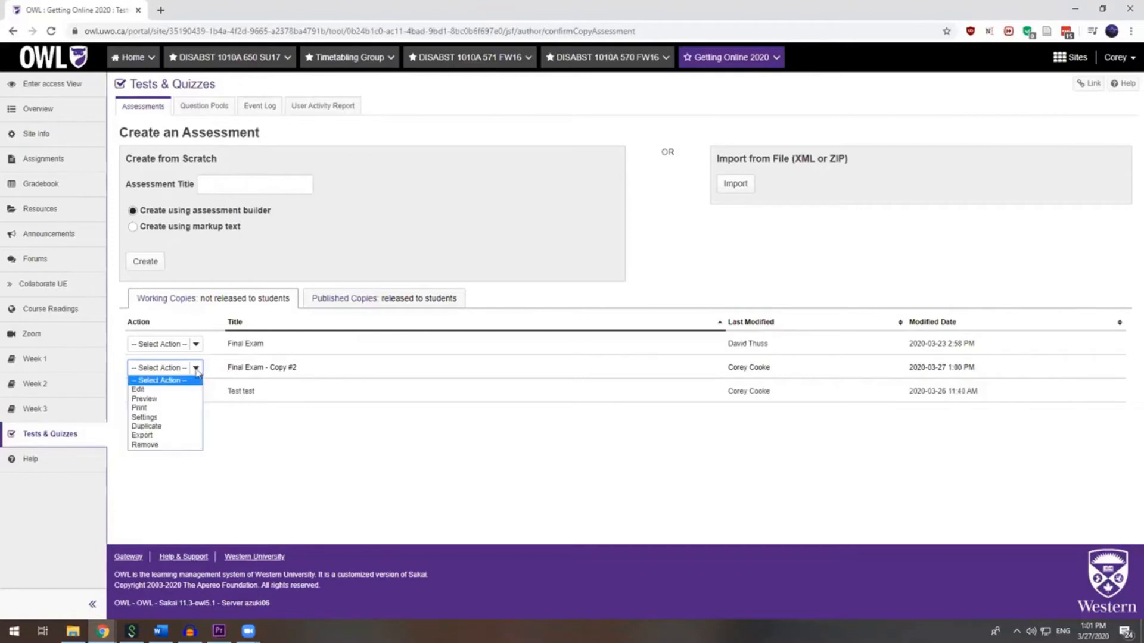
{"action": "left_click", "coordinate": [162, 417]}
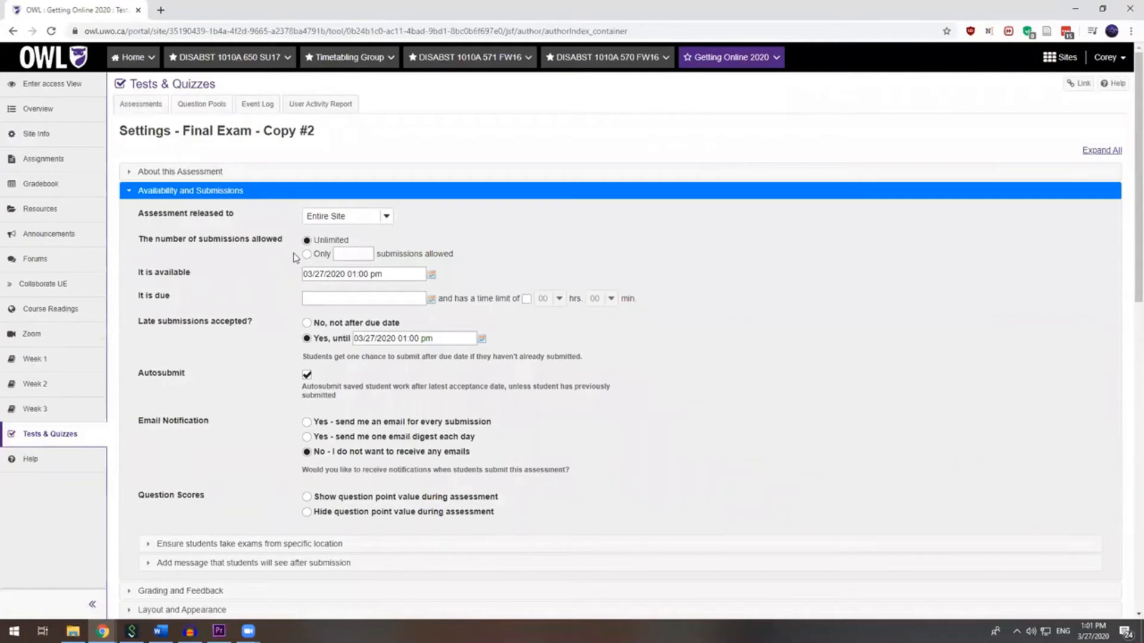
{"action": "left_click", "coordinate": [386, 217]}
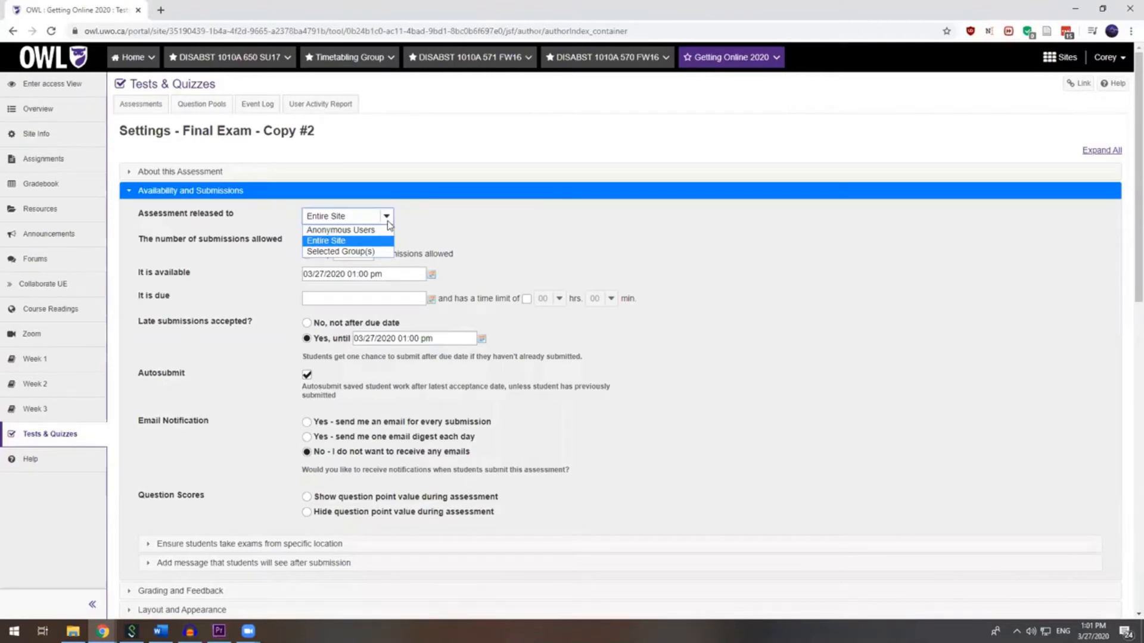
{"action": "left_click", "coordinate": [369, 252]}
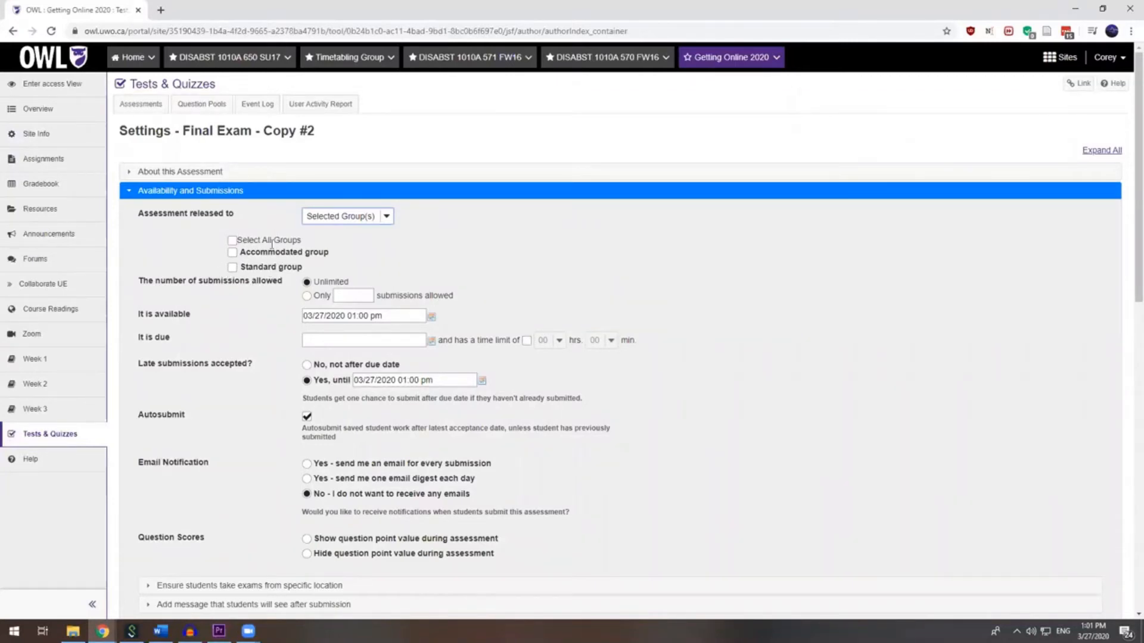
{"action": "left_click", "coordinate": [233, 253]}
- Make the copy available from 04/01/2020 at 02:00 pm
{"action": "scroll", "coordinate": [152, 263], "scroll_direction": "down", "scroll_amount": 2}
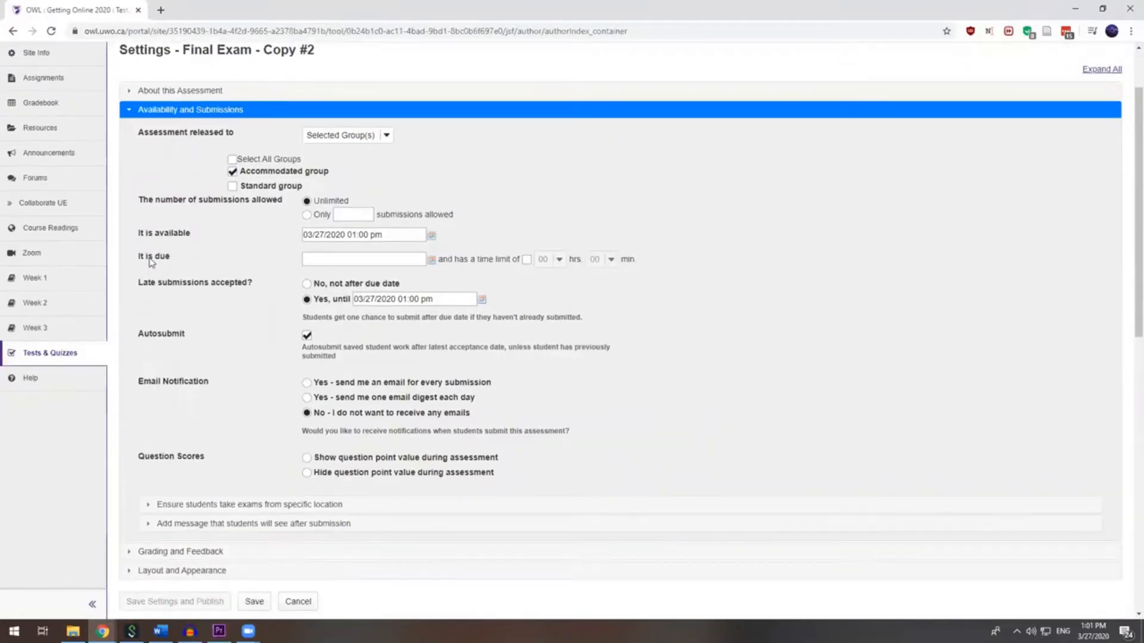
{"action": "scroll", "coordinate": [217, 243], "scroll_direction": "down", "scroll_amount": 1}
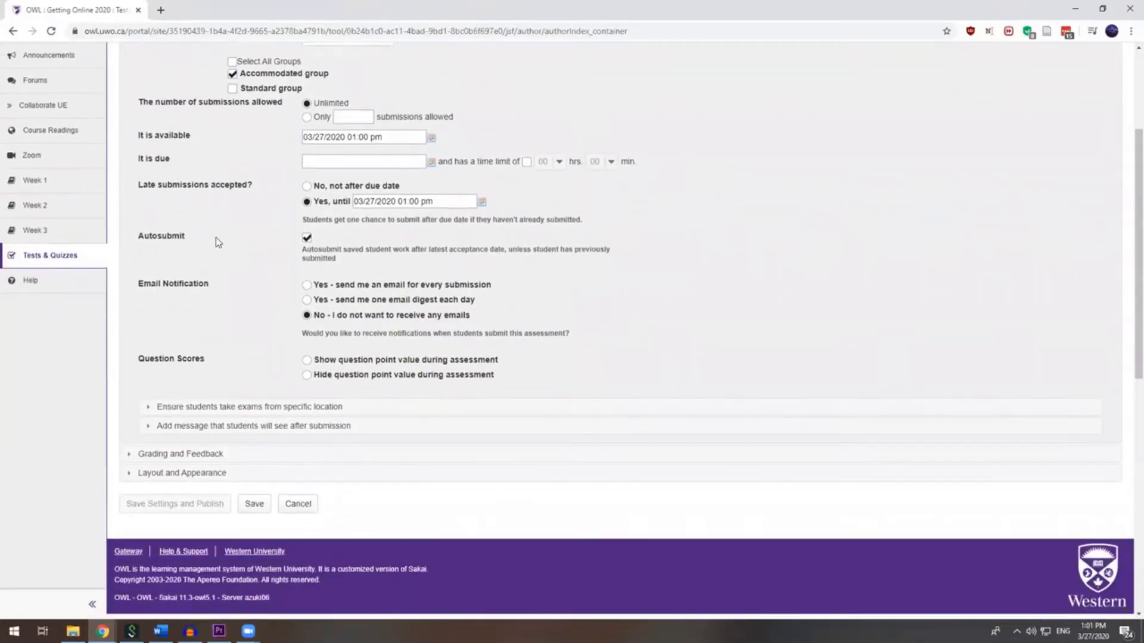
{"action": "left_click", "coordinate": [431, 138]}
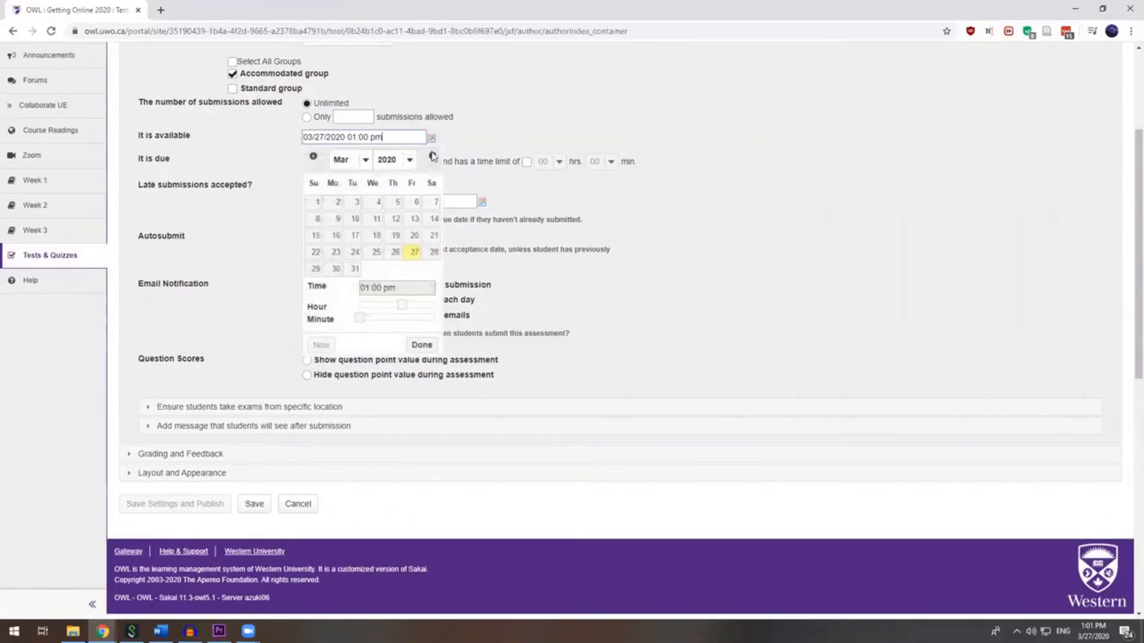
{"action": "left_click", "coordinate": [432, 156]}
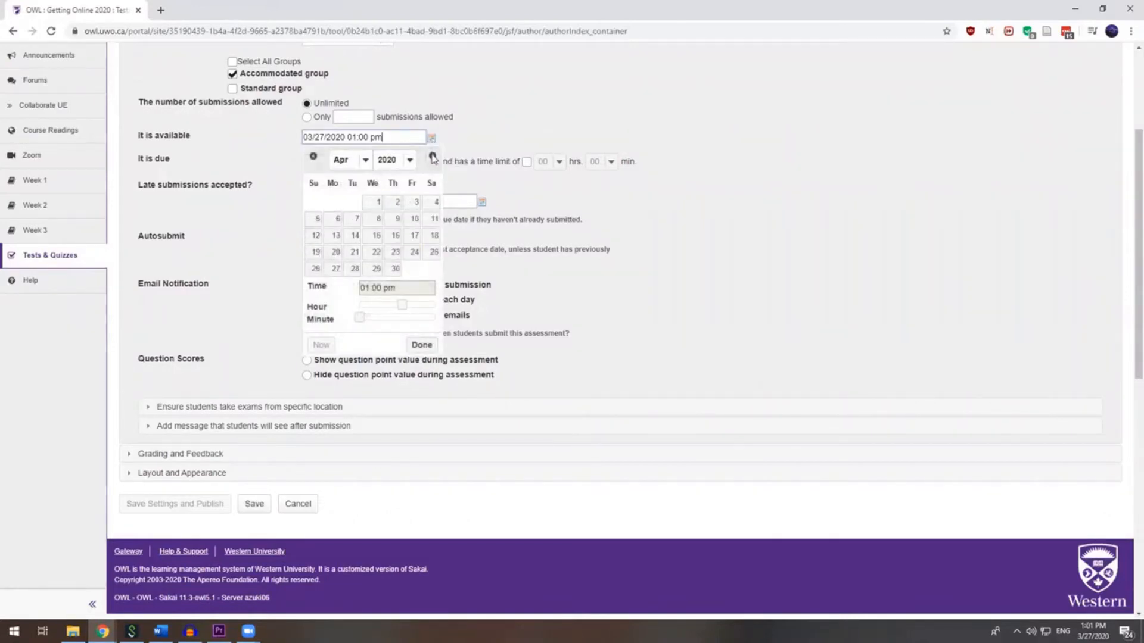
{"action": "left_click", "coordinate": [381, 203]}
{"action": "left_click_drag", "start_coordinate": [403, 307], "coordinate": [407, 308]}
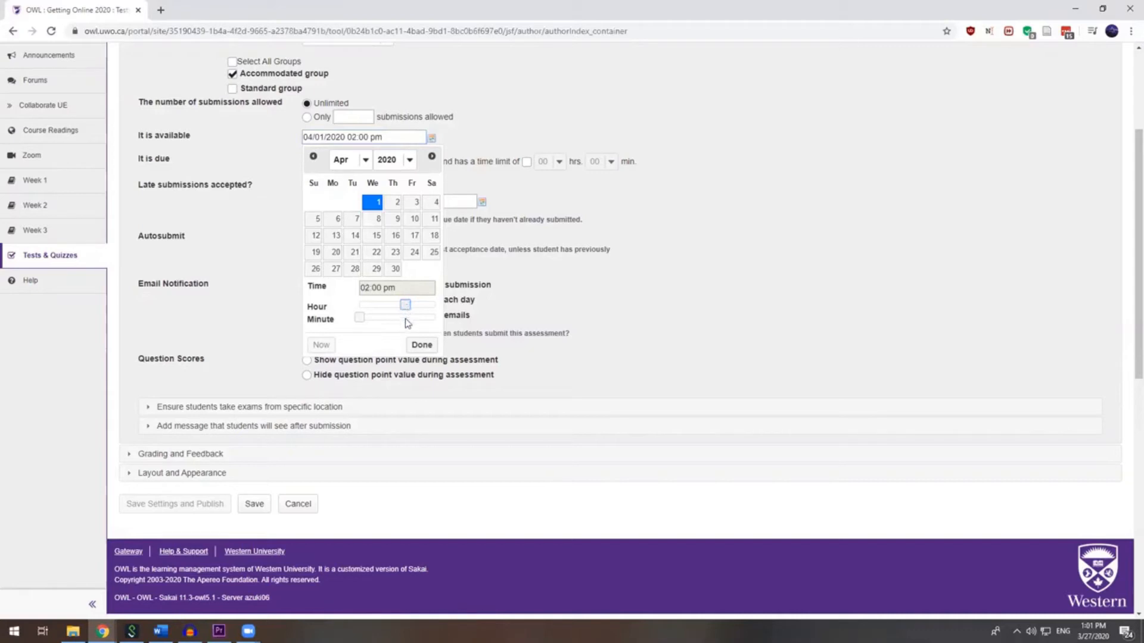
{"action": "left_click", "coordinate": [420, 346]}
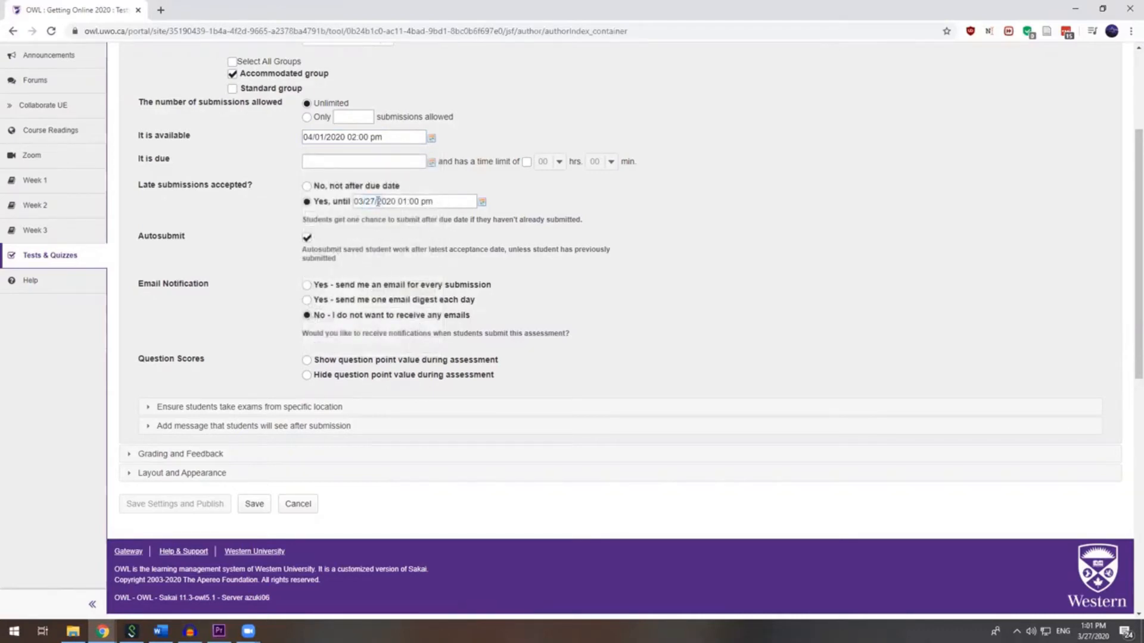
{"action": "left_click", "coordinate": [430, 162]}
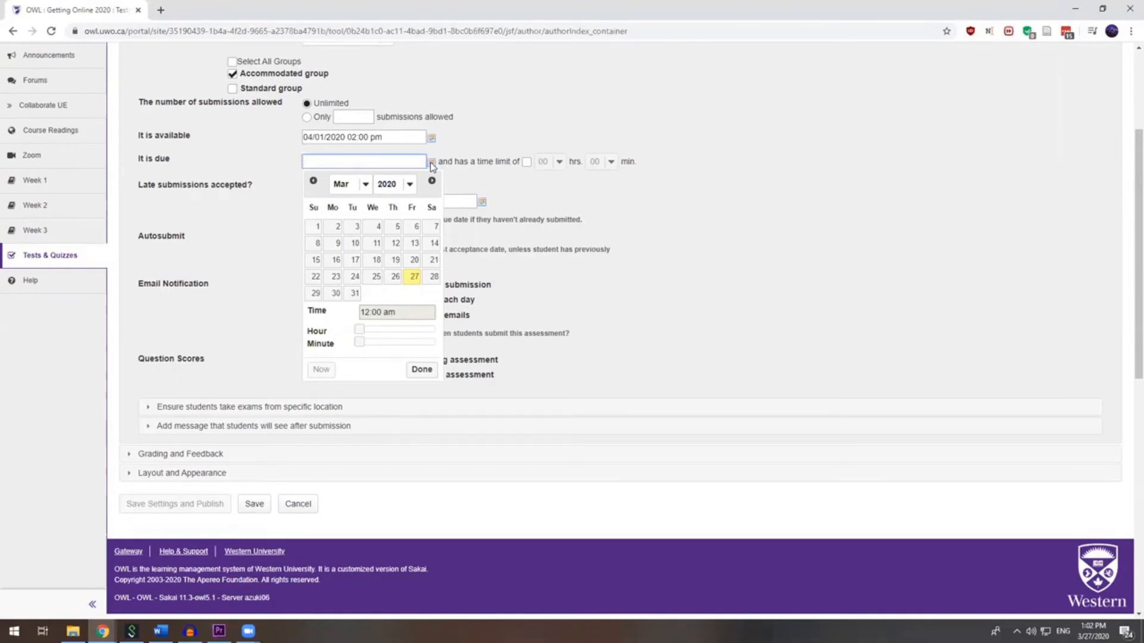
- Set the copy's due date to 04/01/2020 at 05:00 pm
{"action": "left_click", "coordinate": [351, 184]}
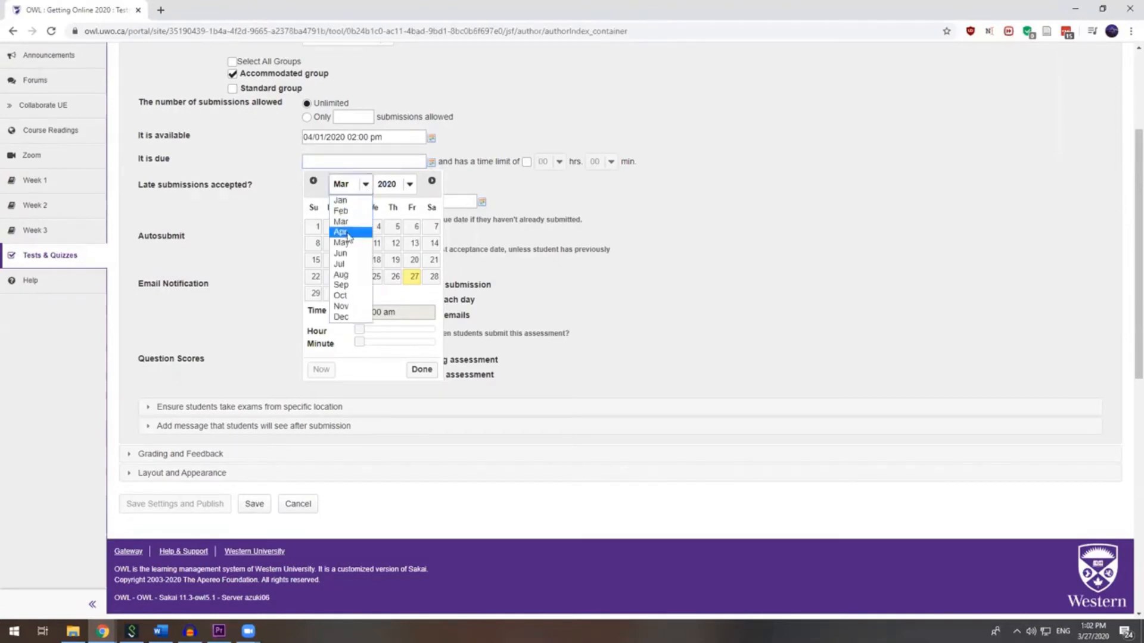
{"action": "left_click", "coordinate": [348, 233]}
{"action": "left_click", "coordinate": [374, 228]}
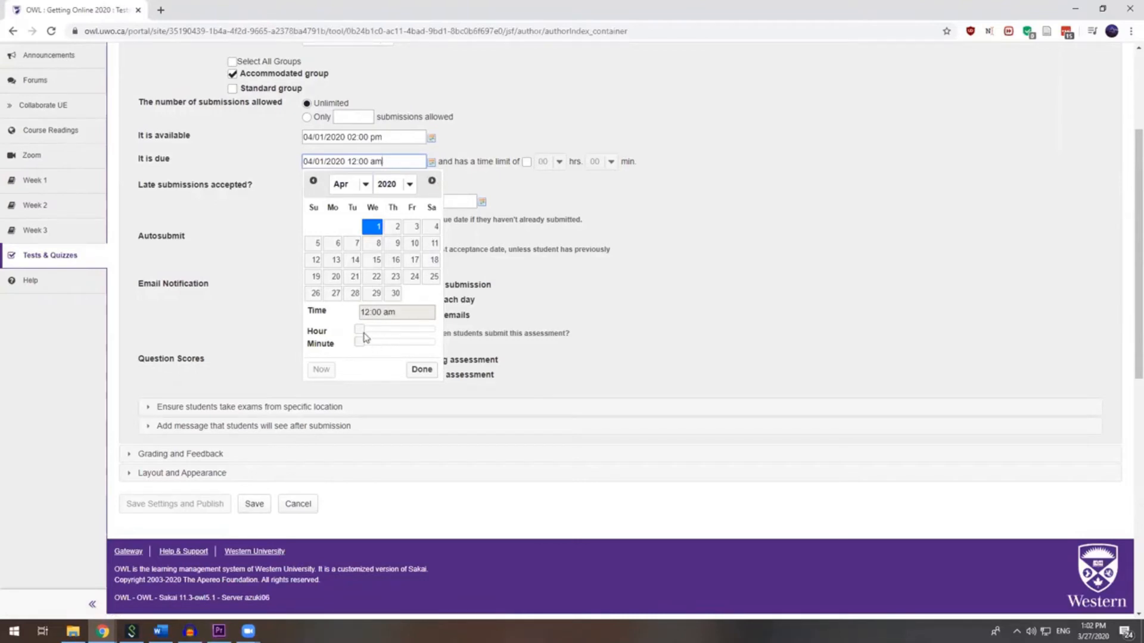
{"action": "left_click_drag", "start_coordinate": [362, 329], "coordinate": [419, 335]}
{"action": "left_click", "coordinate": [421, 369]}
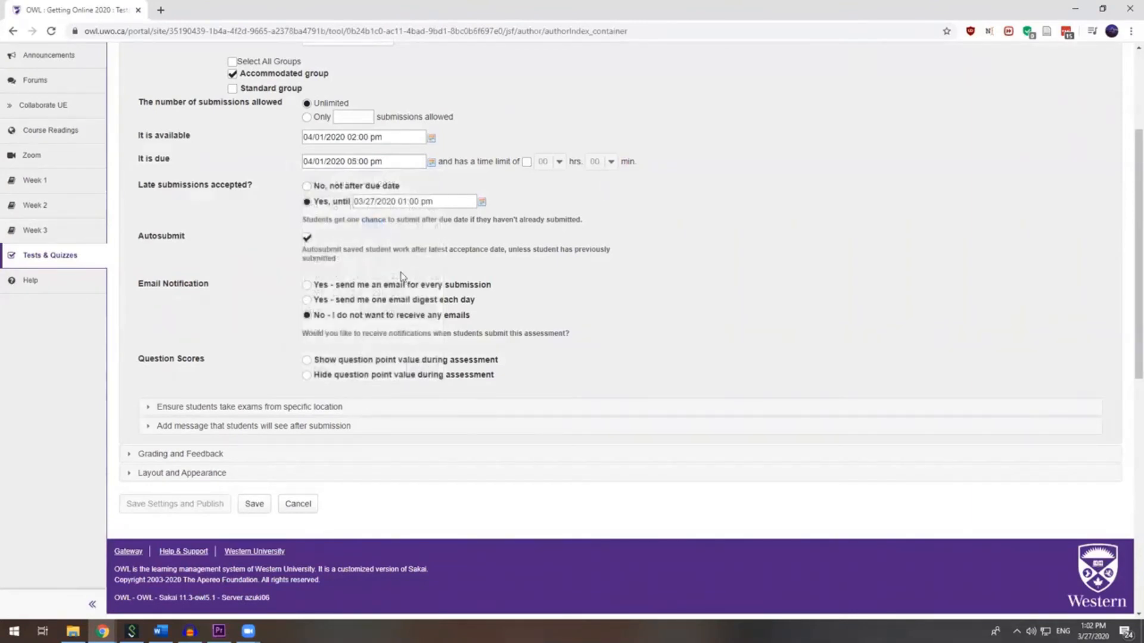
- Enable a time limit of 02 hours 30 minutes on the copy
{"action": "left_click", "coordinate": [526, 164]}
{"action": "left_click", "coordinate": [551, 162]}
{"action": "left_click", "coordinate": [551, 196]}
{"action": "left_click", "coordinate": [611, 162]}
{"action": "scroll", "coordinate": [599, 316], "scroll_direction": "down", "scroll_amount": 2}
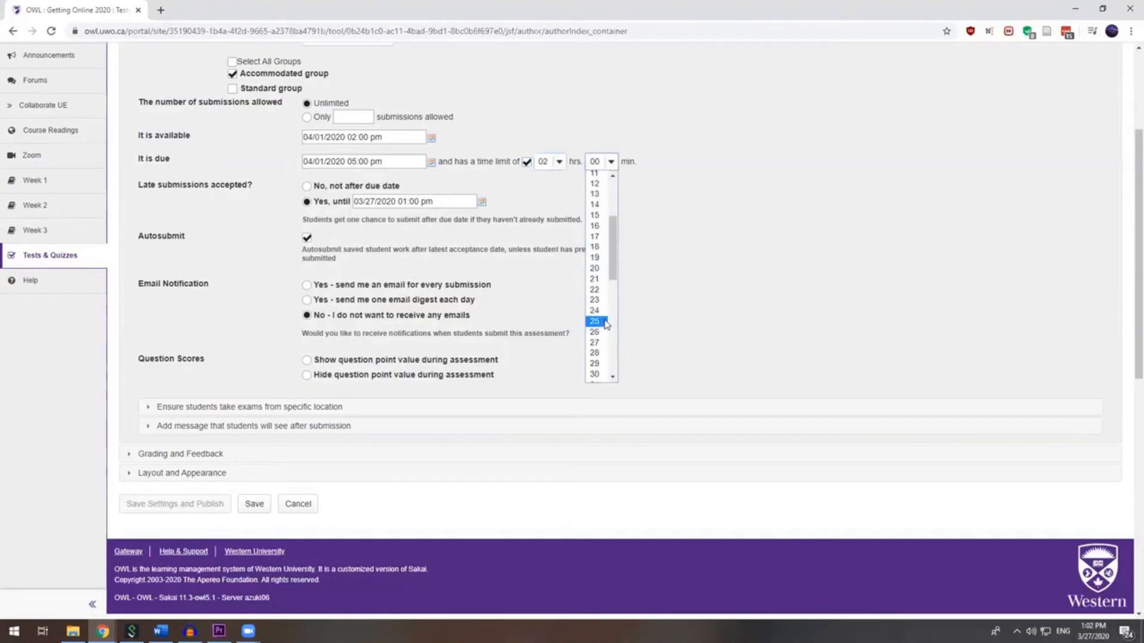
{"action": "left_click", "coordinate": [595, 374]}
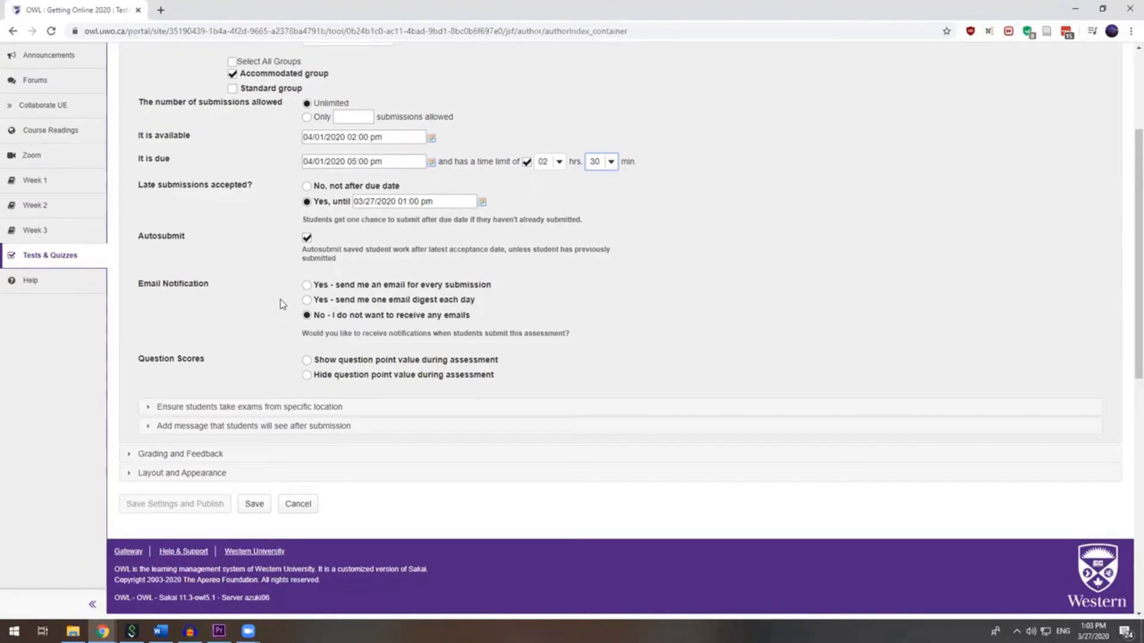
{"action": "scroll", "coordinate": [265, 349], "scroll_direction": "down", "scroll_amount": 3}
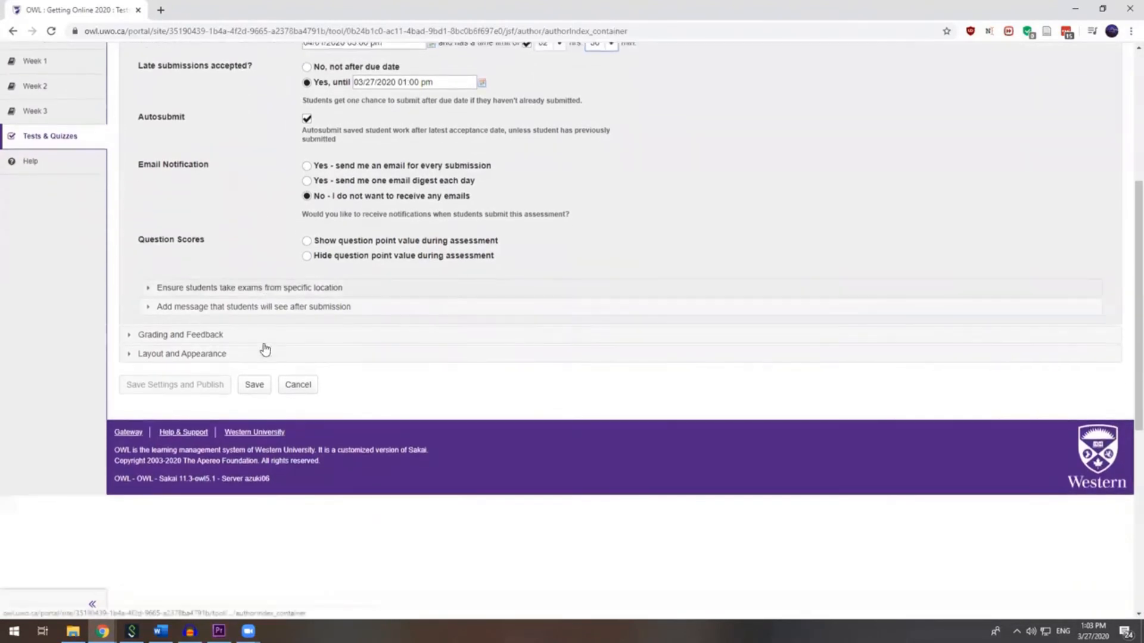
- Save the copy's settings and open the original Final Exam's settings
{"action": "left_click", "coordinate": [255, 385]}
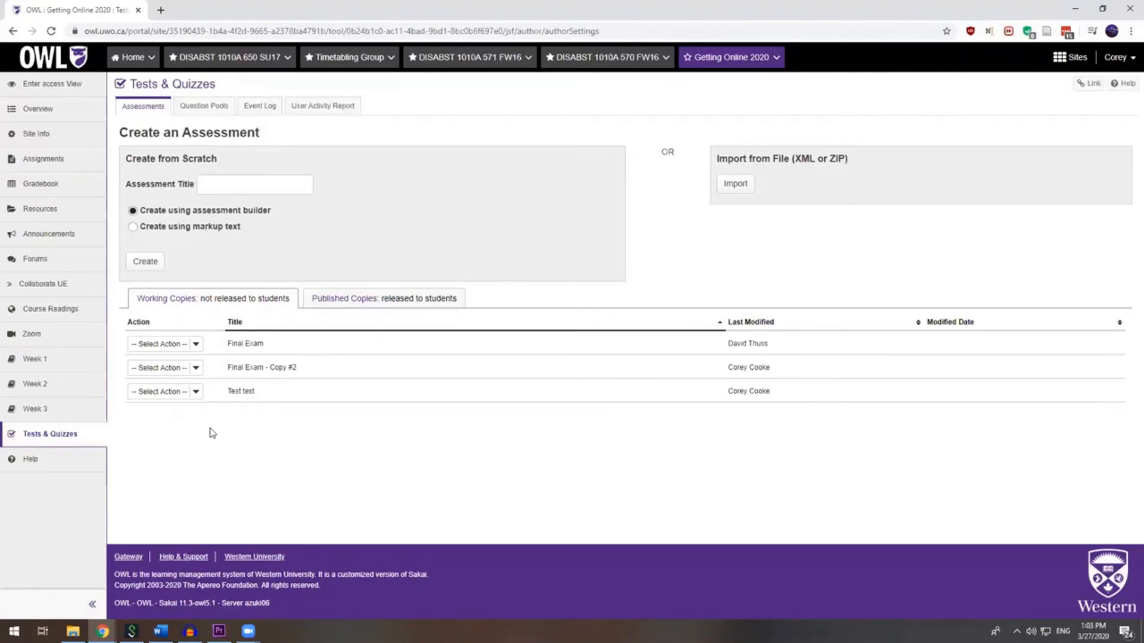
{"action": "left_click", "coordinate": [196, 346]}
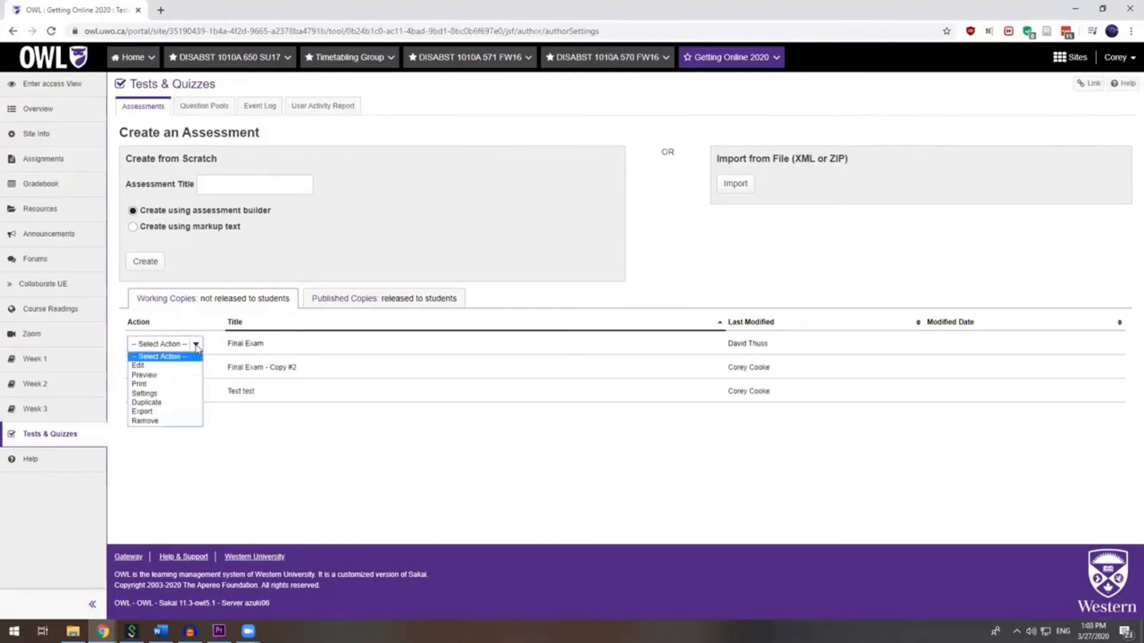
{"action": "left_click", "coordinate": [166, 394]}
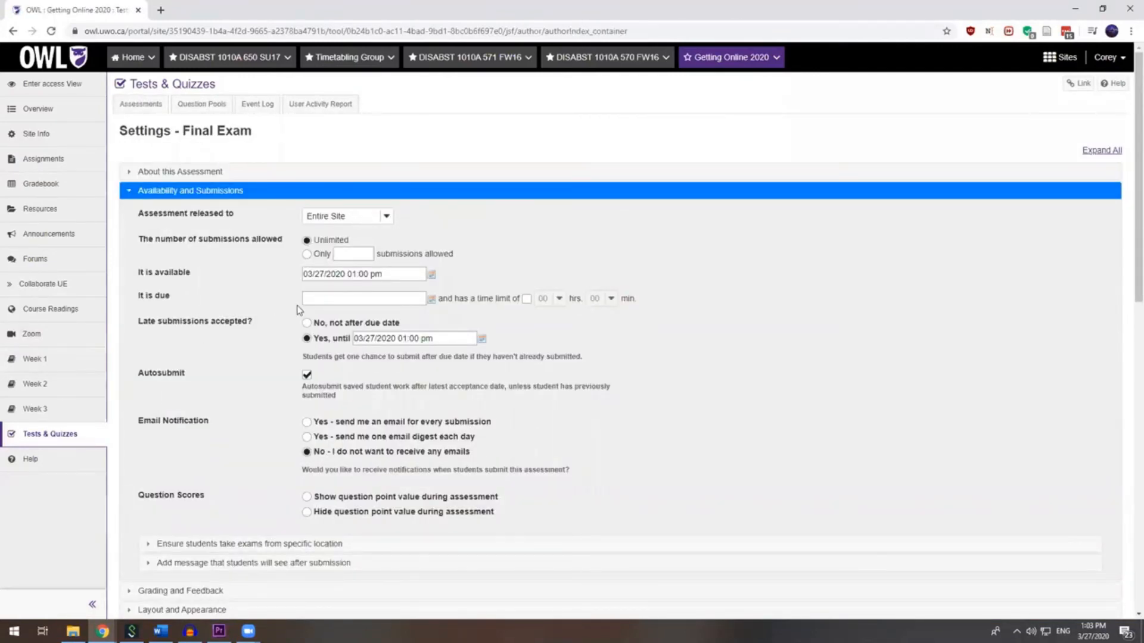
- Release the original Final Exam only to the Standard group
{"action": "left_click", "coordinate": [387, 219]}
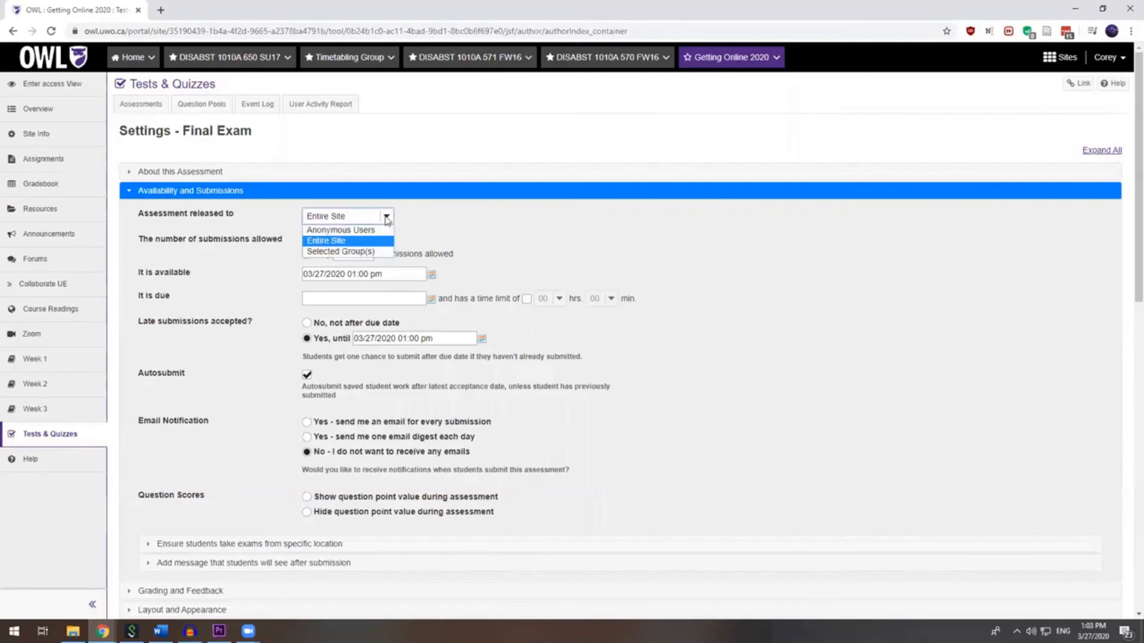
{"action": "left_click", "coordinate": [368, 254]}
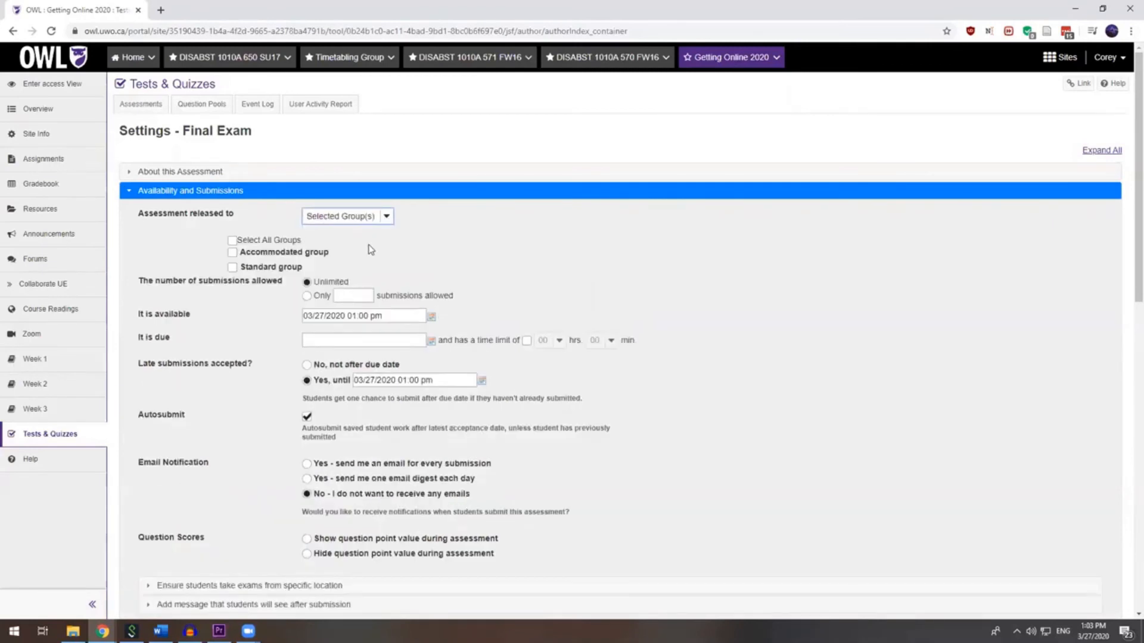
{"action": "left_click", "coordinate": [233, 268]}
- Make the Final Exam available from 03/27/2020 at 02:00 pm
{"action": "left_click", "coordinate": [432, 317]}
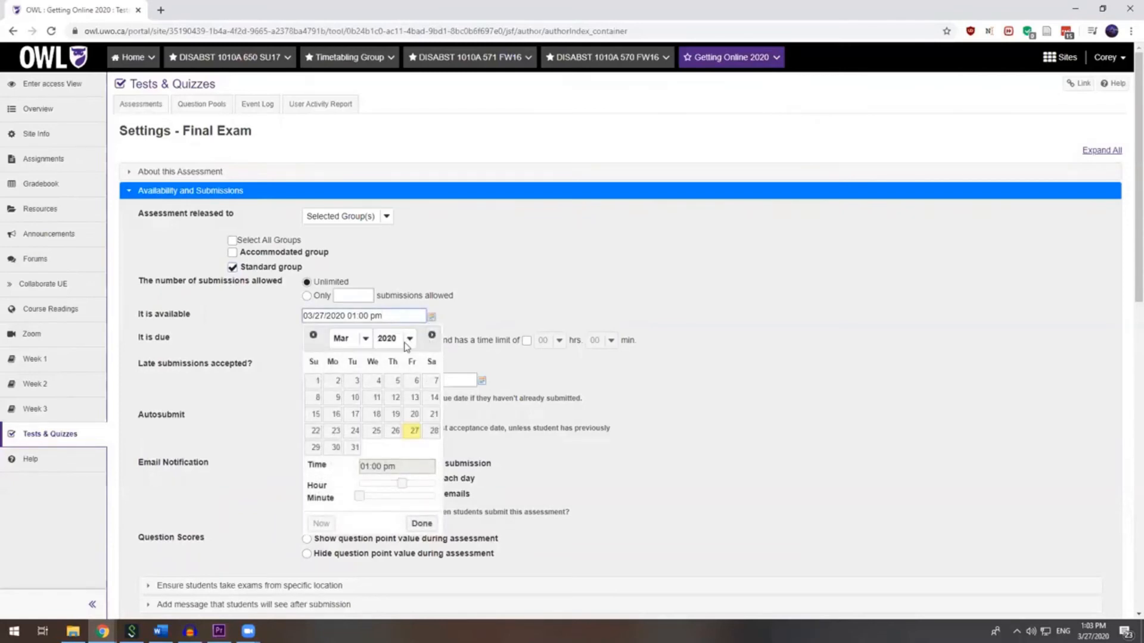
{"action": "left_click", "coordinate": [360, 343]}
{"action": "left_click", "coordinate": [340, 386]}
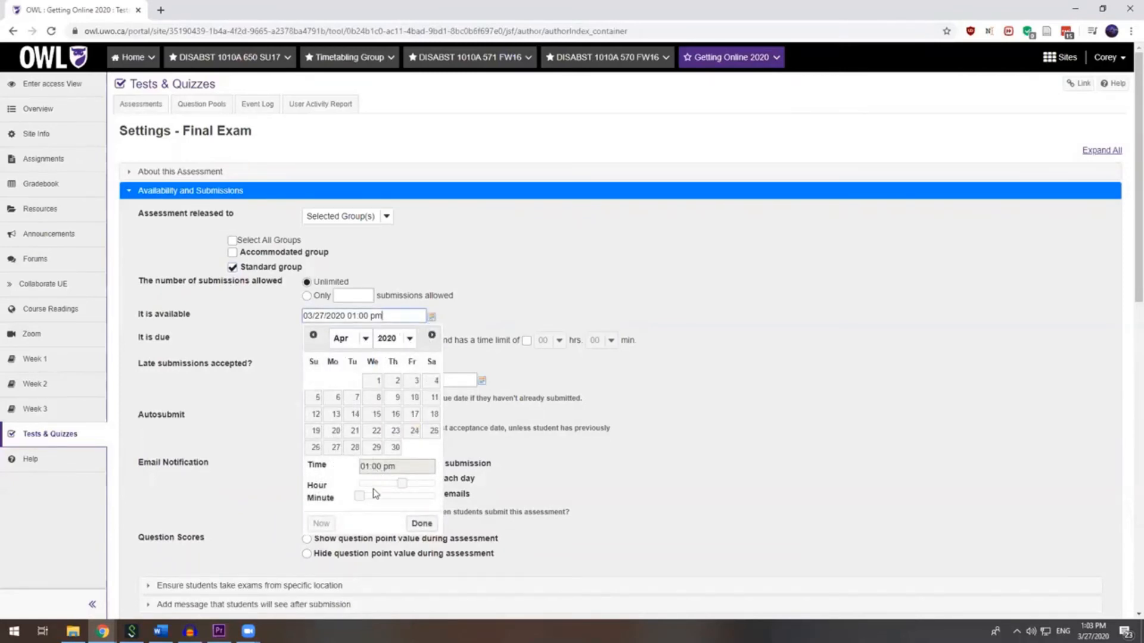
{"action": "left_click", "coordinate": [403, 485]}
{"action": "left_click_drag", "start_coordinate": [404, 485], "coordinate": [409, 485]}
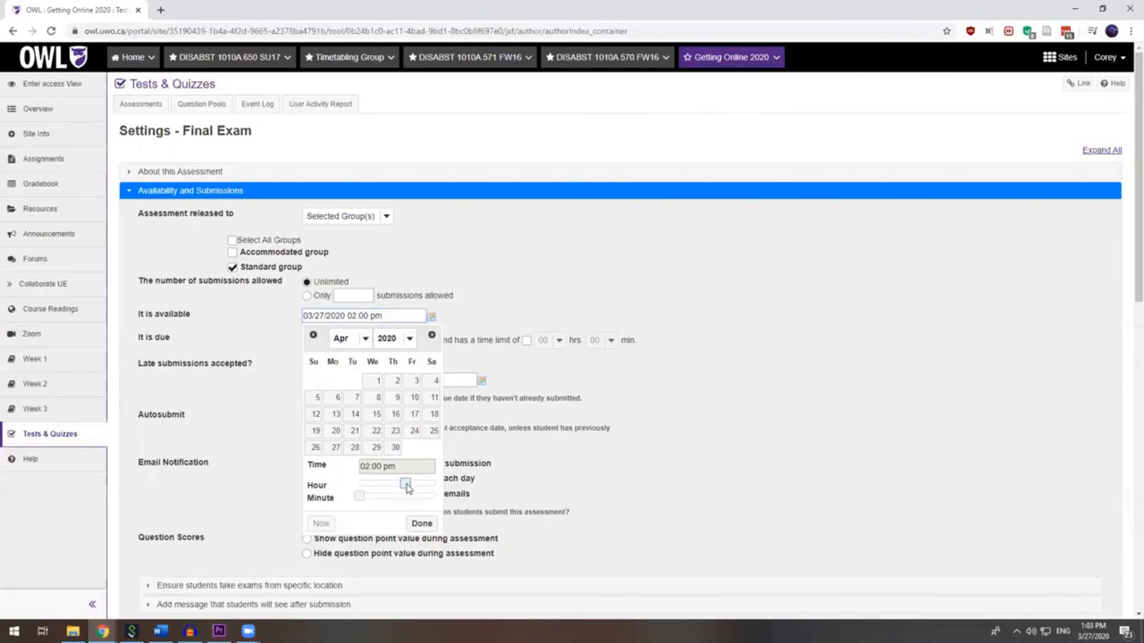
{"action": "left_click", "coordinate": [422, 523]}
- Set the Final Exam's due date to April 1, 2020 and turn on a time limit
{"action": "left_click", "coordinate": [430, 344]}
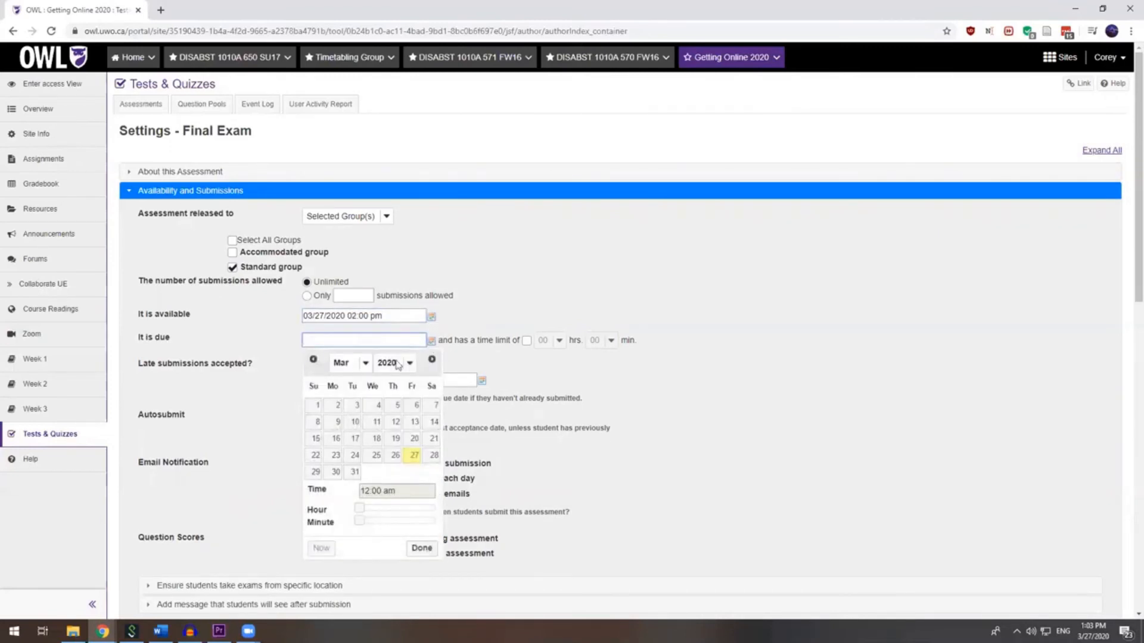
{"action": "left_click", "coordinate": [355, 363]}
{"action": "left_click", "coordinate": [349, 410]}
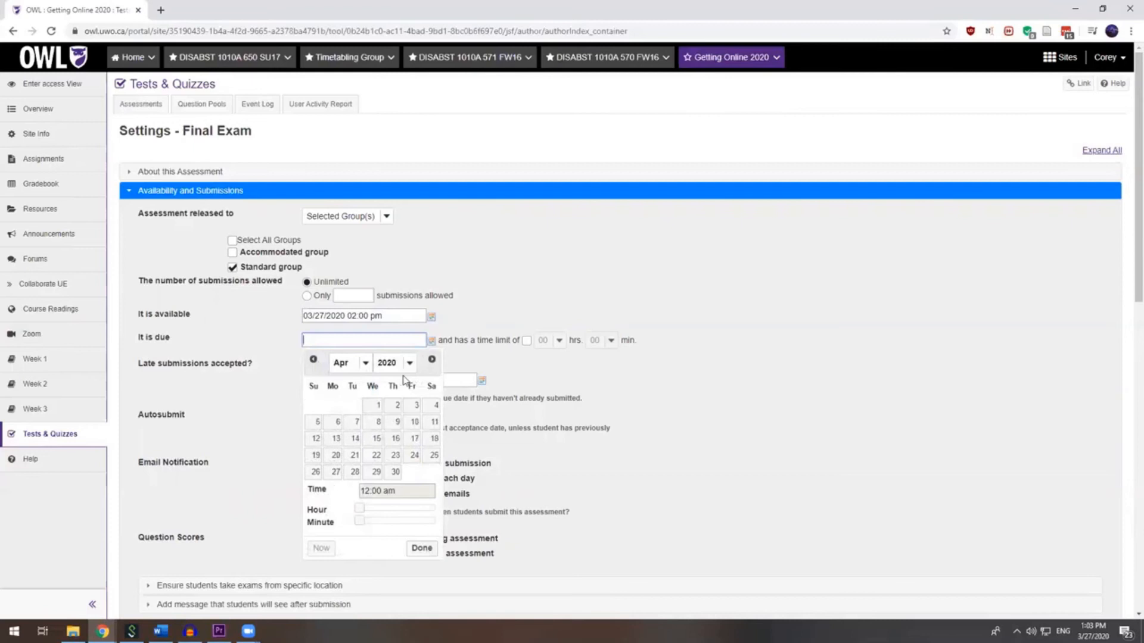
{"action": "left_click", "coordinate": [371, 406]}
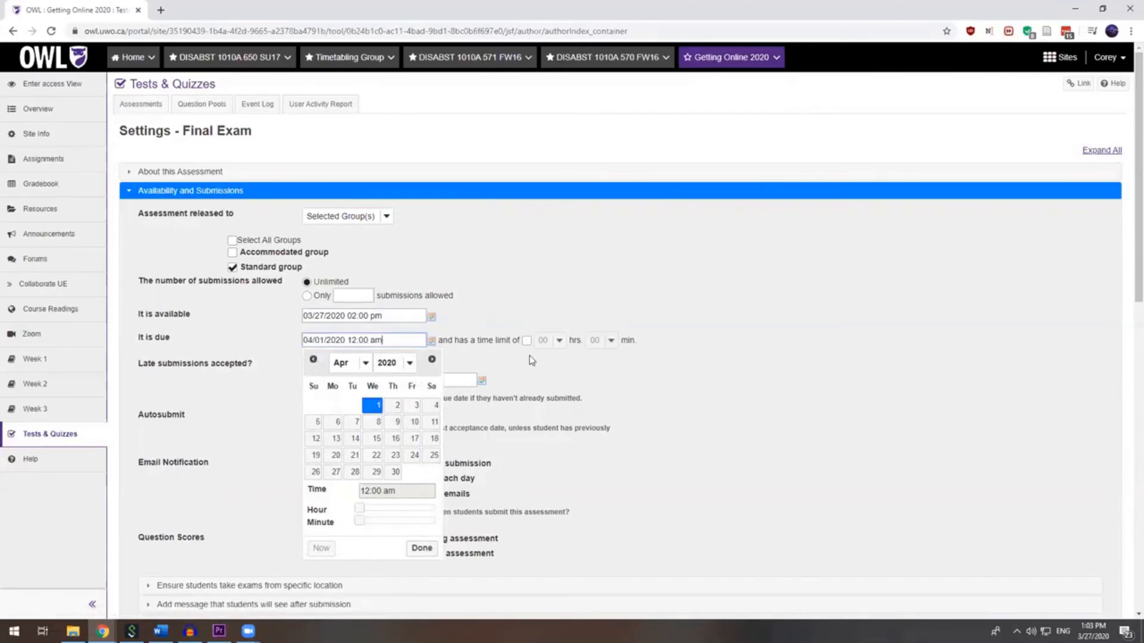
{"action": "left_click", "coordinate": [526, 340]}
{"action": "left_click", "coordinate": [558, 341]}
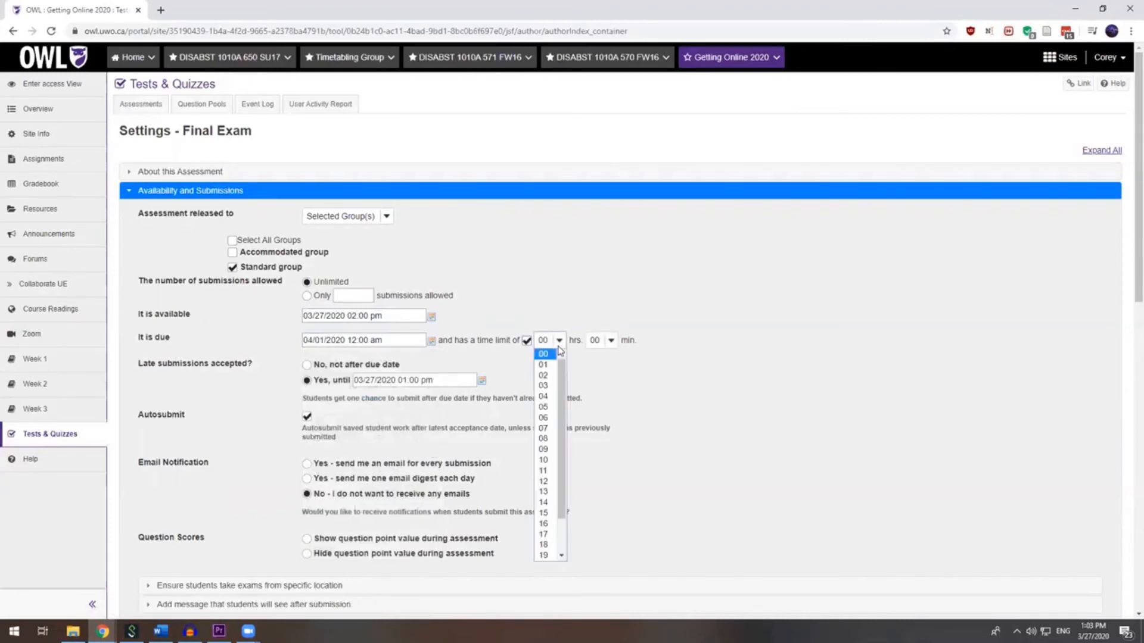
- Change the Final Exam's due time to 05:00 pm on 04/01/2020
{"action": "left_click", "coordinate": [430, 341]}
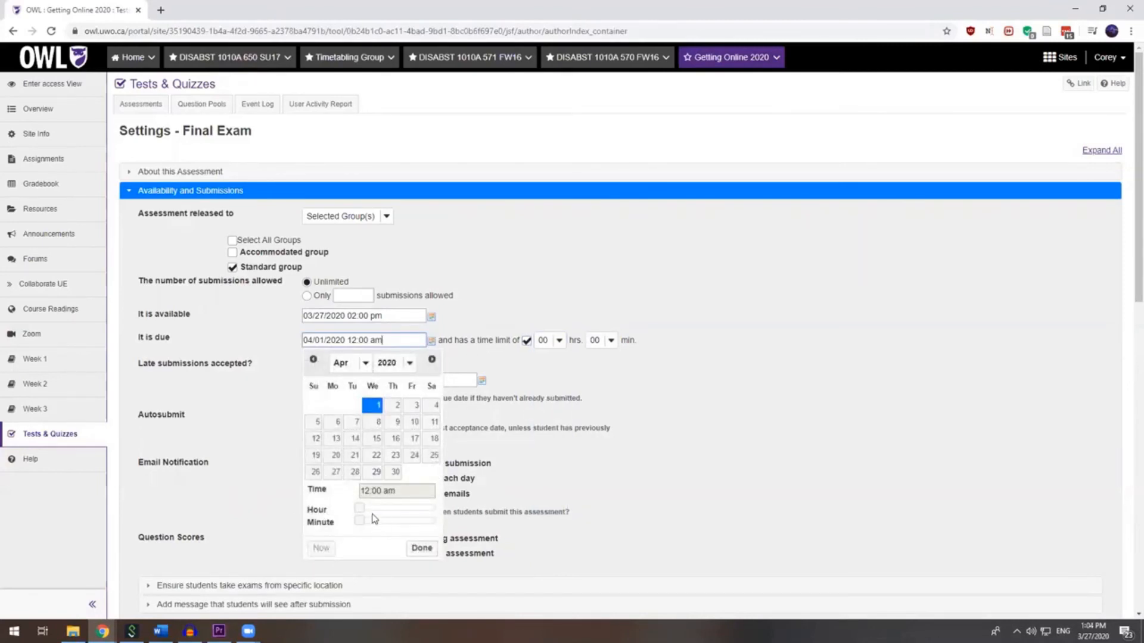
{"action": "left_click_drag", "start_coordinate": [360, 508], "coordinate": [418, 514]}
{"action": "left_click", "coordinate": [421, 548]}
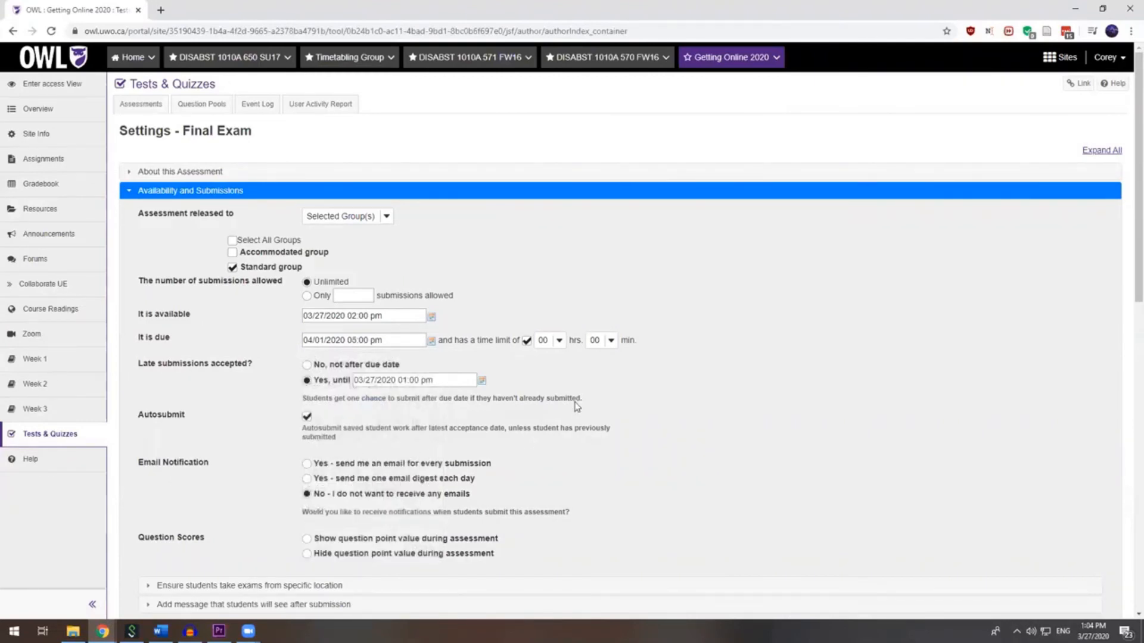
- Set the time limit to 2 hours and save the Final Exam settings
{"action": "left_click", "coordinate": [559, 340]}
{"action": "left_click", "coordinate": [550, 376]}
{"action": "left_click", "coordinate": [563, 301]}
{"action": "scroll", "coordinate": [555, 283], "scroll_direction": "down", "scroll_amount": 3}
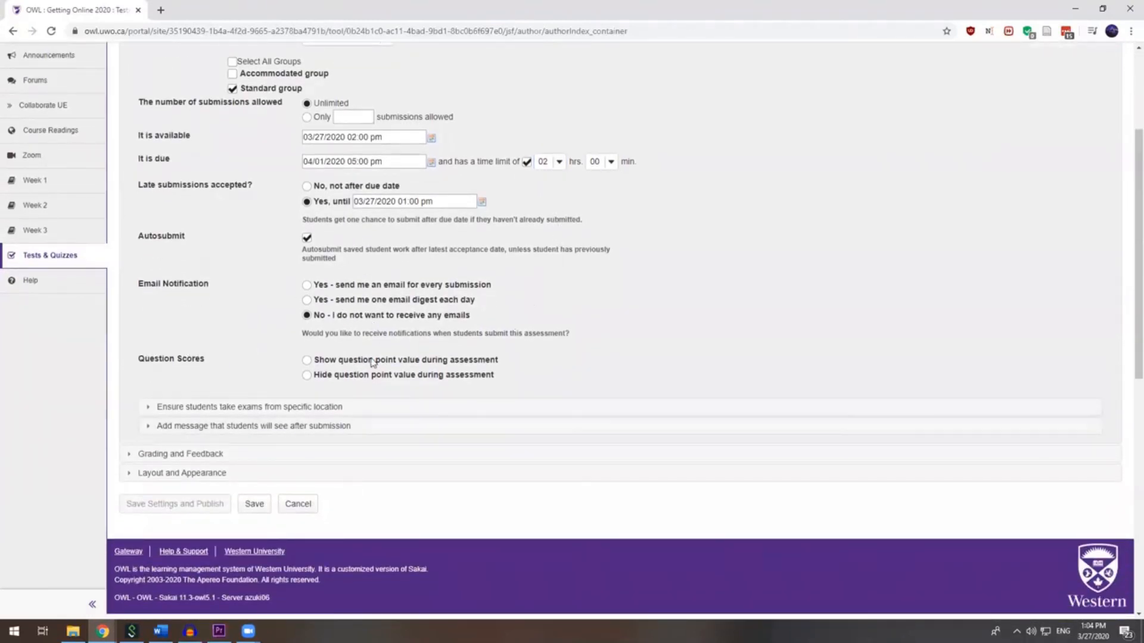
{"action": "left_click", "coordinate": [254, 504]}
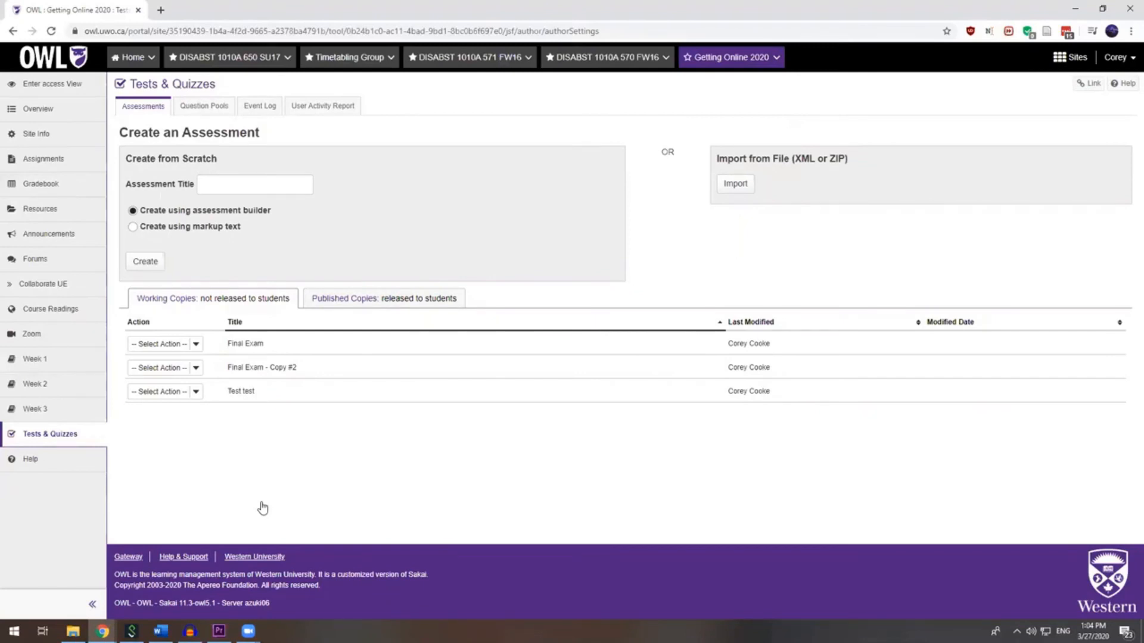
- Load kings.uwo.ca/it and open the ITS Work Request form
{"action": "left_click", "coordinate": [411, 31]}
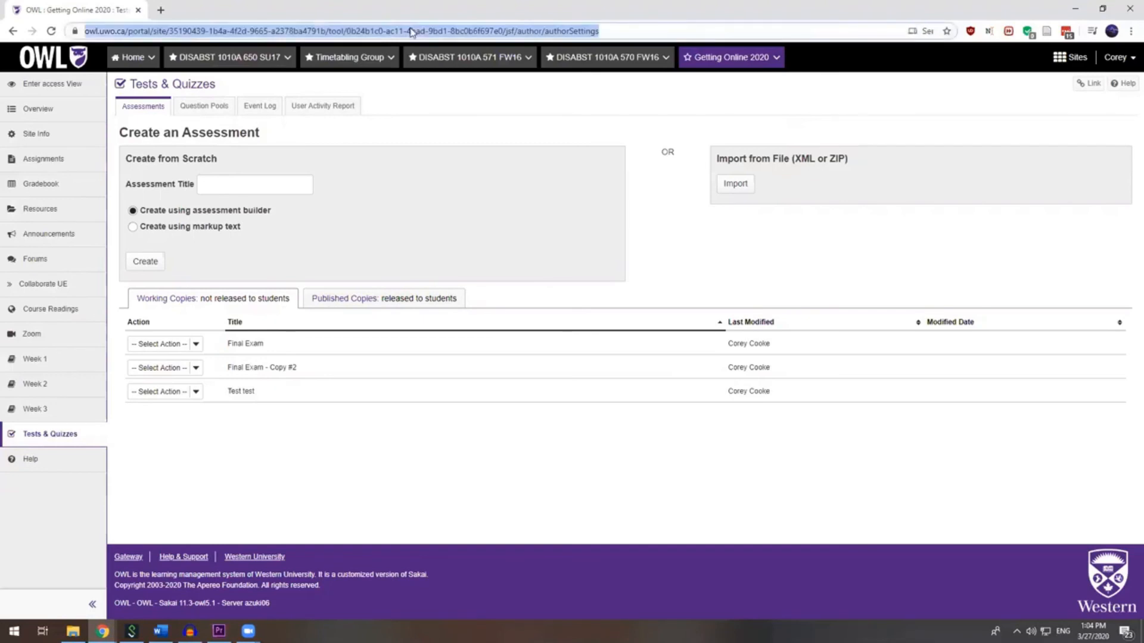
{"action": "type", "text": "kings.uwo.ca/it"}
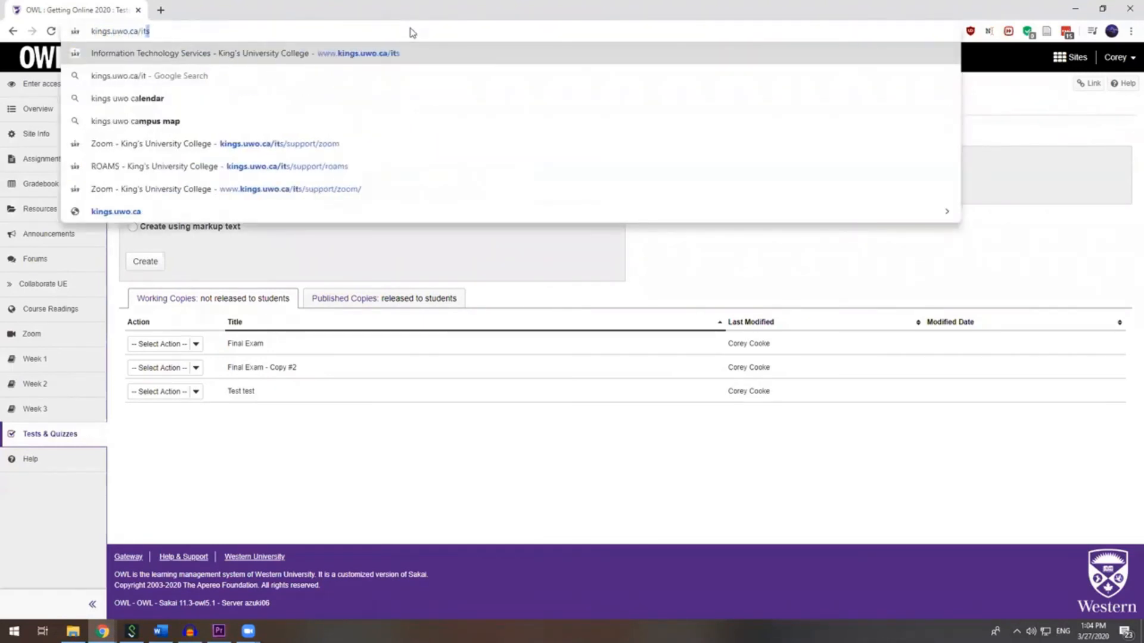
{"action": "key", "text": "Return"}
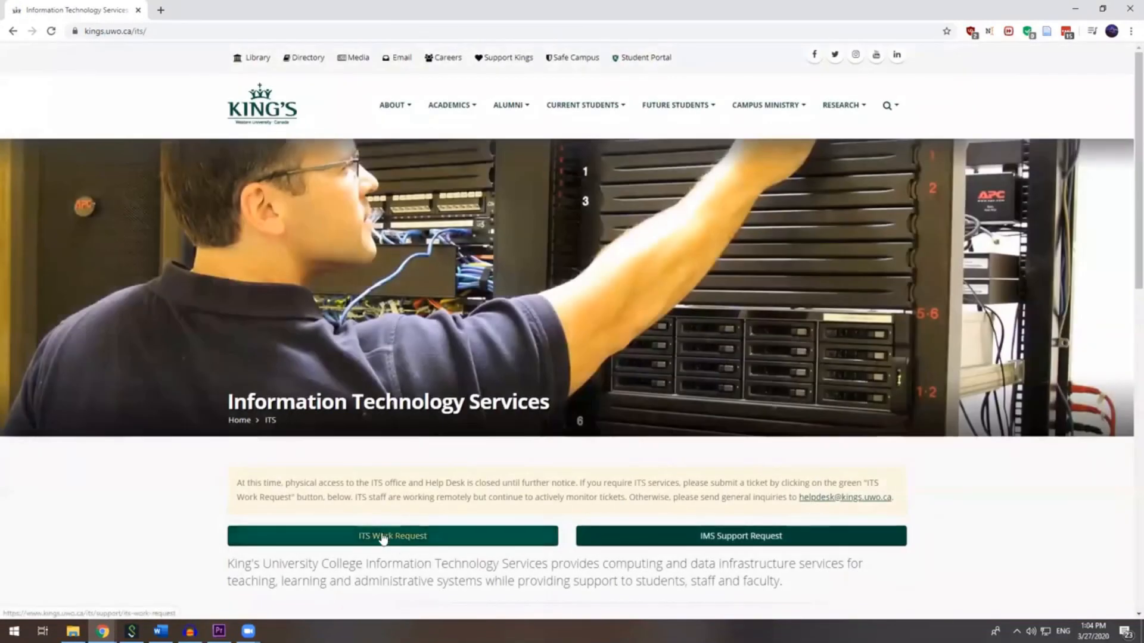
{"action": "left_click", "coordinate": [382, 539]}
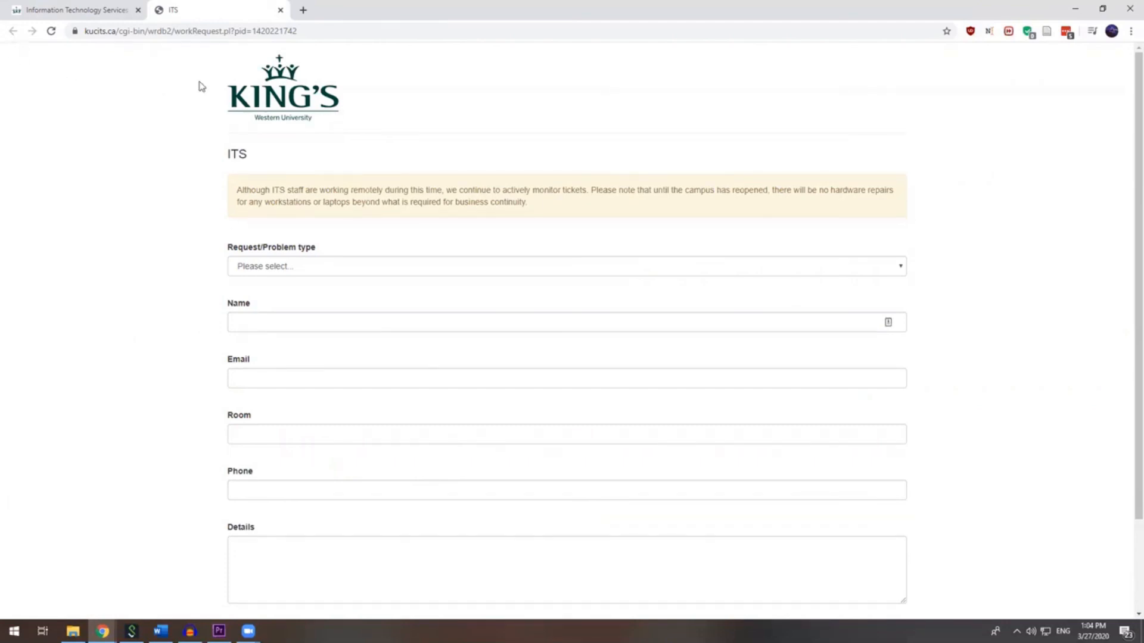
- Back on the Information Technology Services page, open Our Team to view the ITS staff contacts
{"action": "left_click", "coordinate": [54, 15]}
{"action": "scroll", "coordinate": [452, 447], "scroll_direction": "down", "scroll_amount": 5}
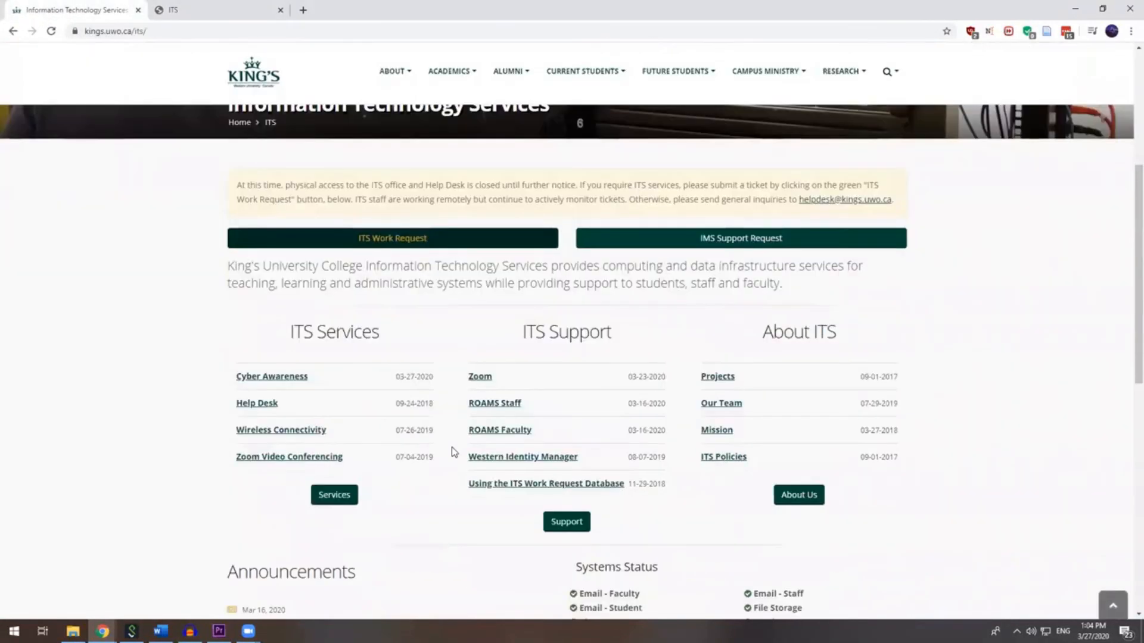
{"action": "scroll", "coordinate": [483, 465], "scroll_direction": "down", "scroll_amount": 1}
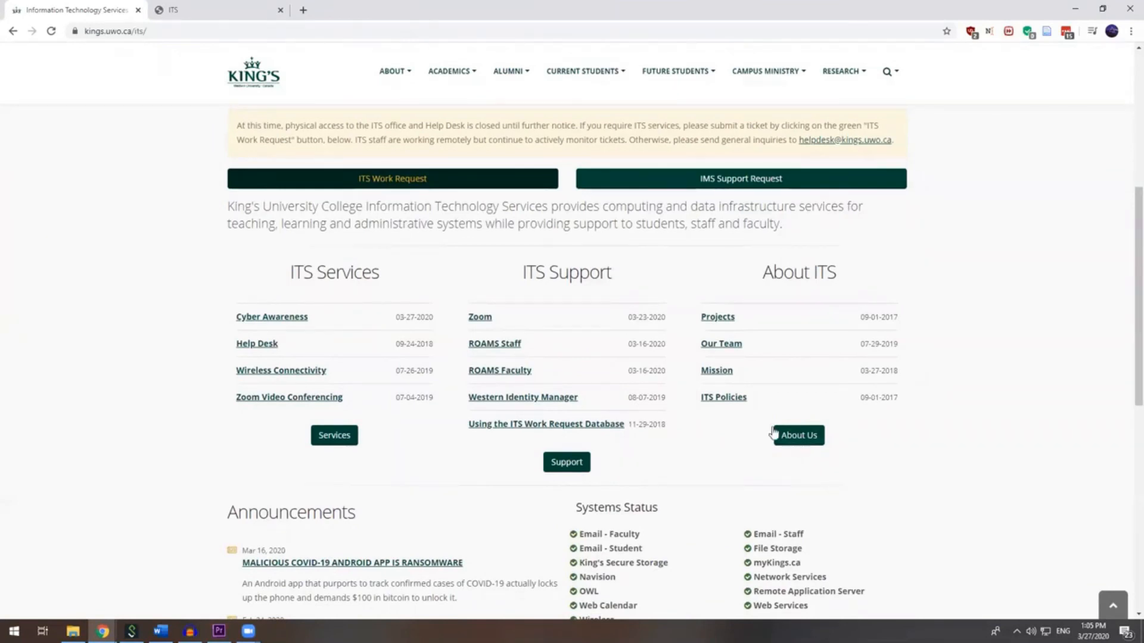
{"action": "left_click", "coordinate": [725, 349]}
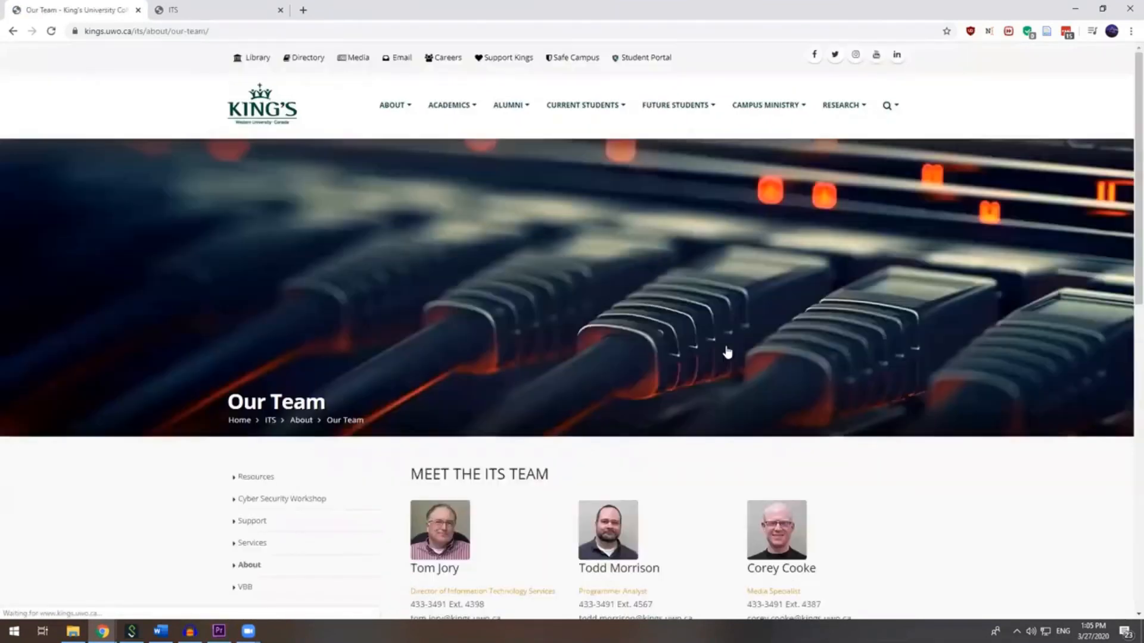
{"action": "scroll", "coordinate": [725, 354], "scroll_direction": "down", "scroll_amount": 5}
{"action": "scroll", "coordinate": [895, 361], "scroll_direction": "down", "scroll_amount": 1}
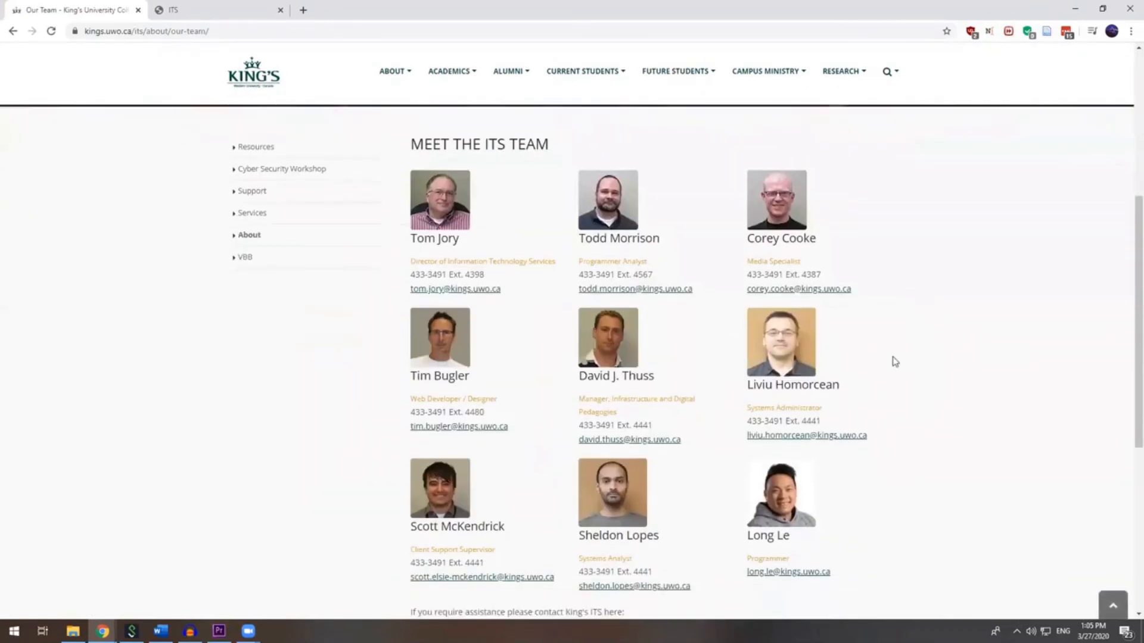